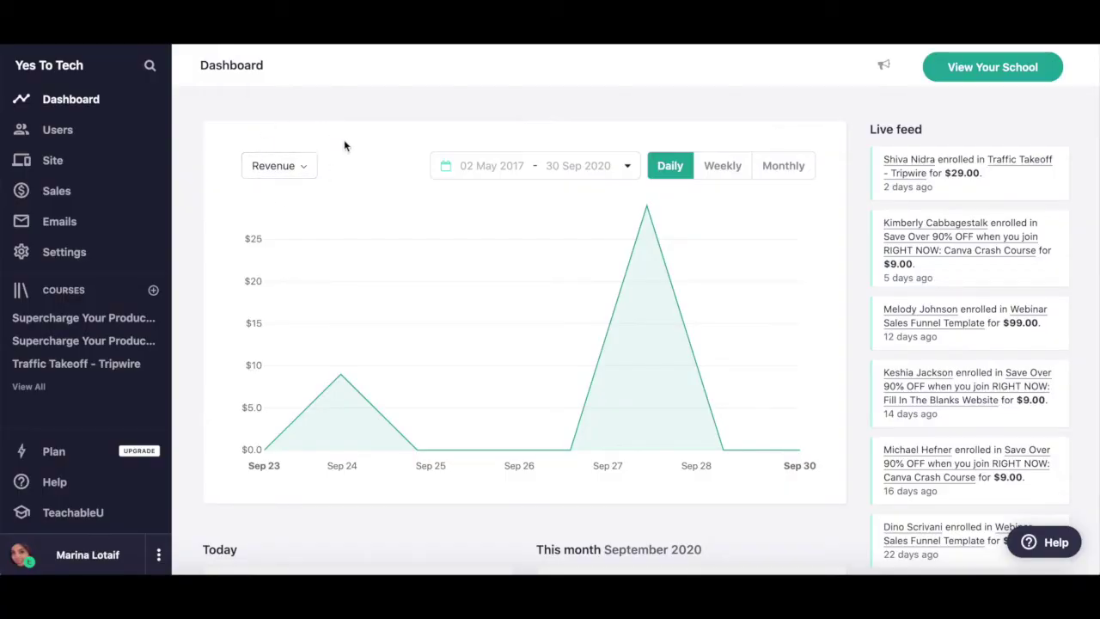
Open the full list of courses and start creating a new course
left_click(79, 291)
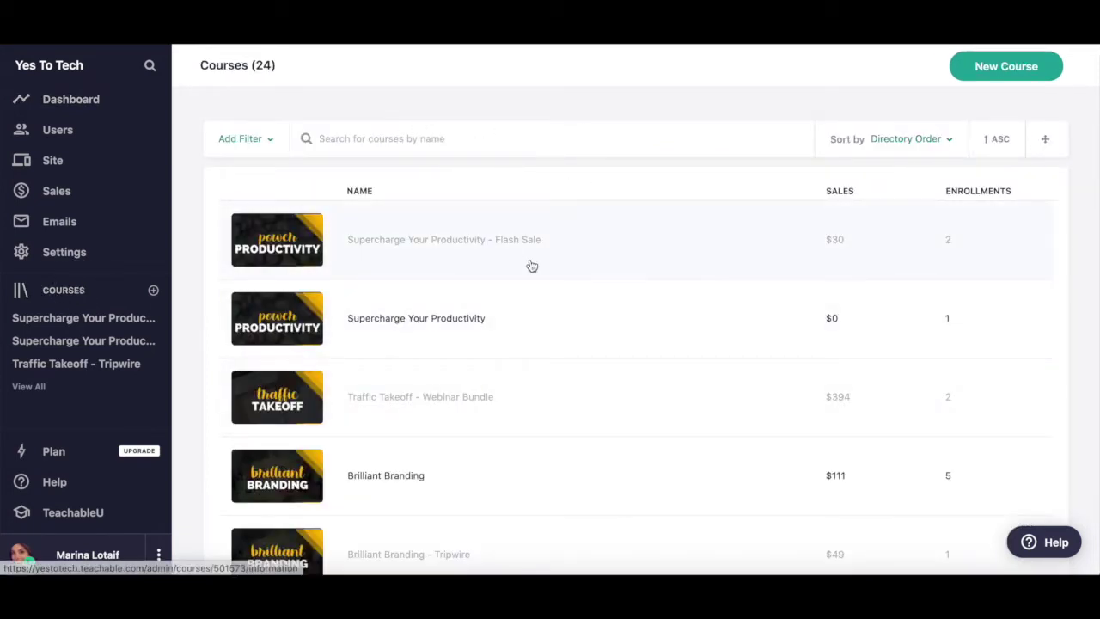
scroll(530, 266, "down", 2)
scroll(532, 266, "up", 1)
scroll(532, 266, "up", 1)
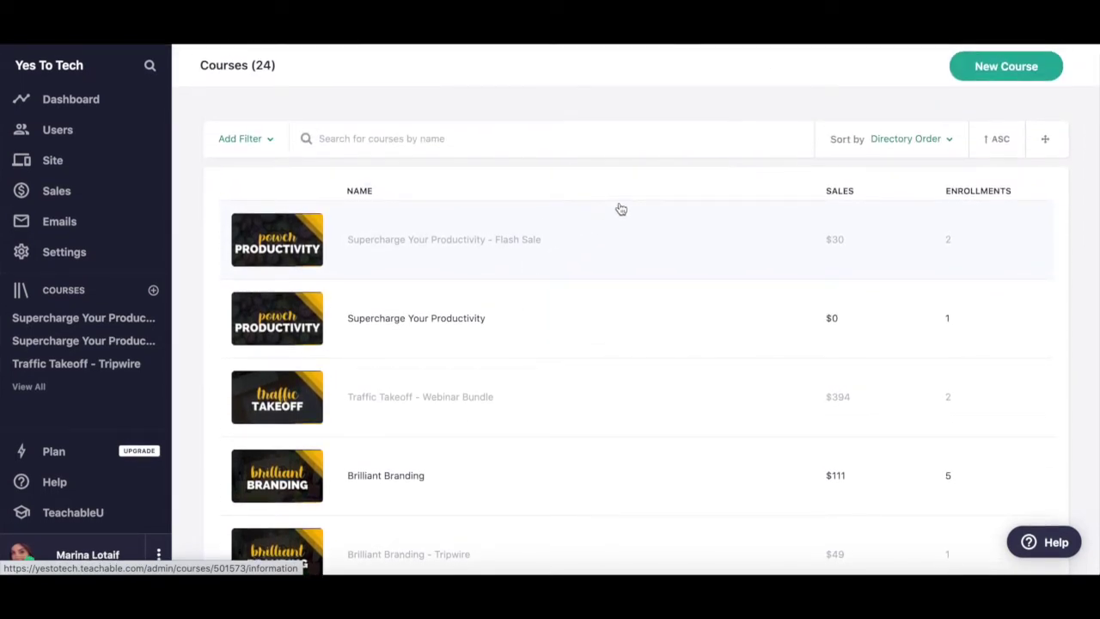
left_click(964, 75)
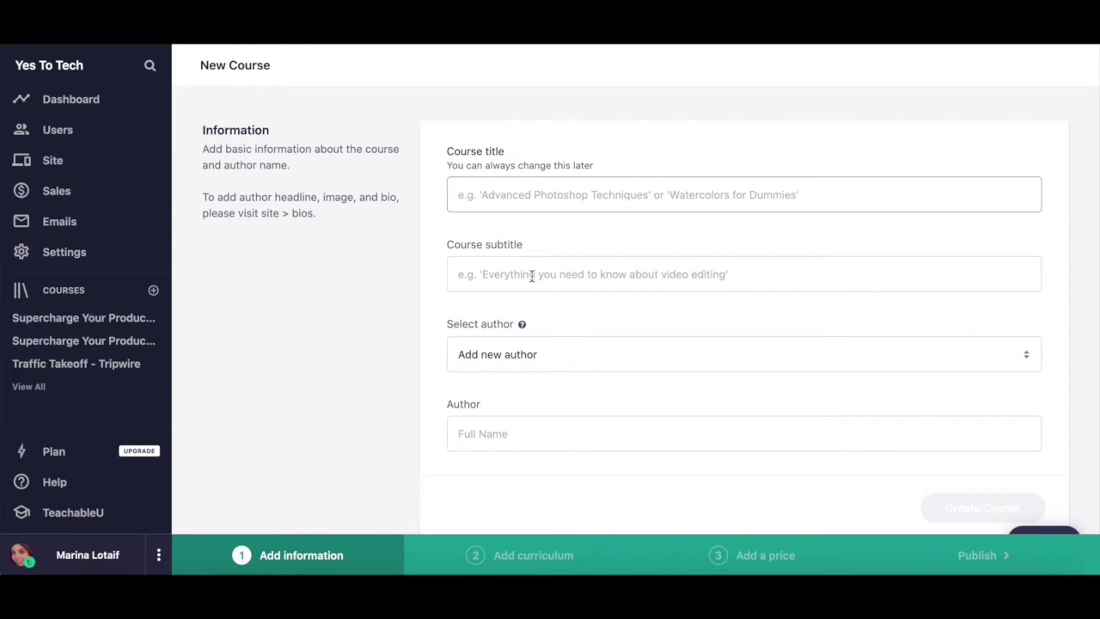
Create the course with the title "Course Title", the subtitle "Course Subtitle" and the first existing author
type("Course Title")
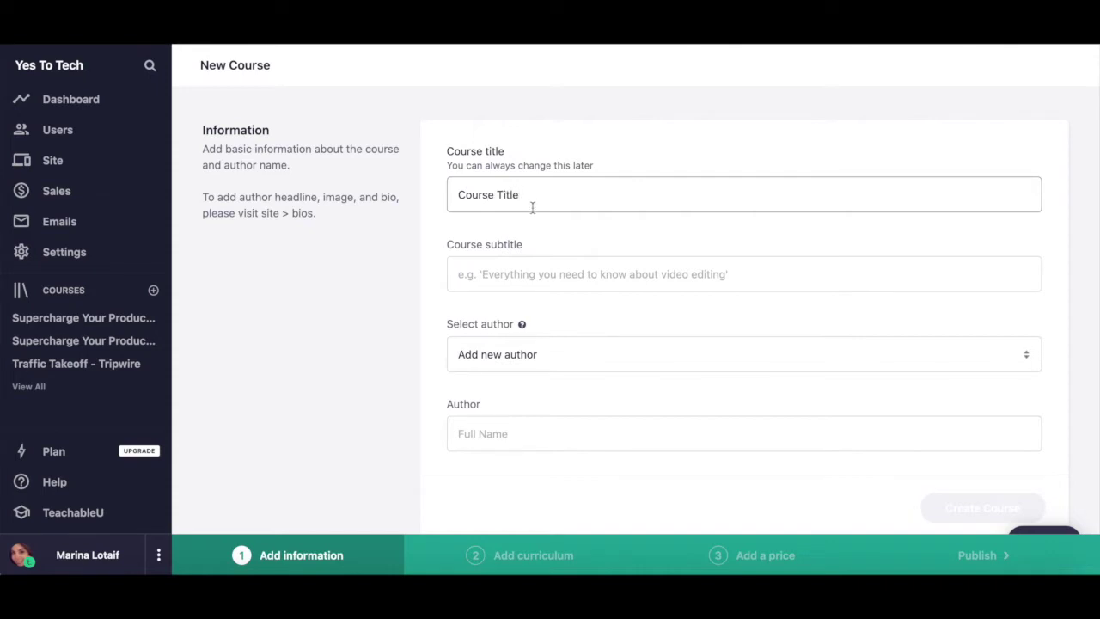
left_click(520, 277)
type("Course Subtitle")
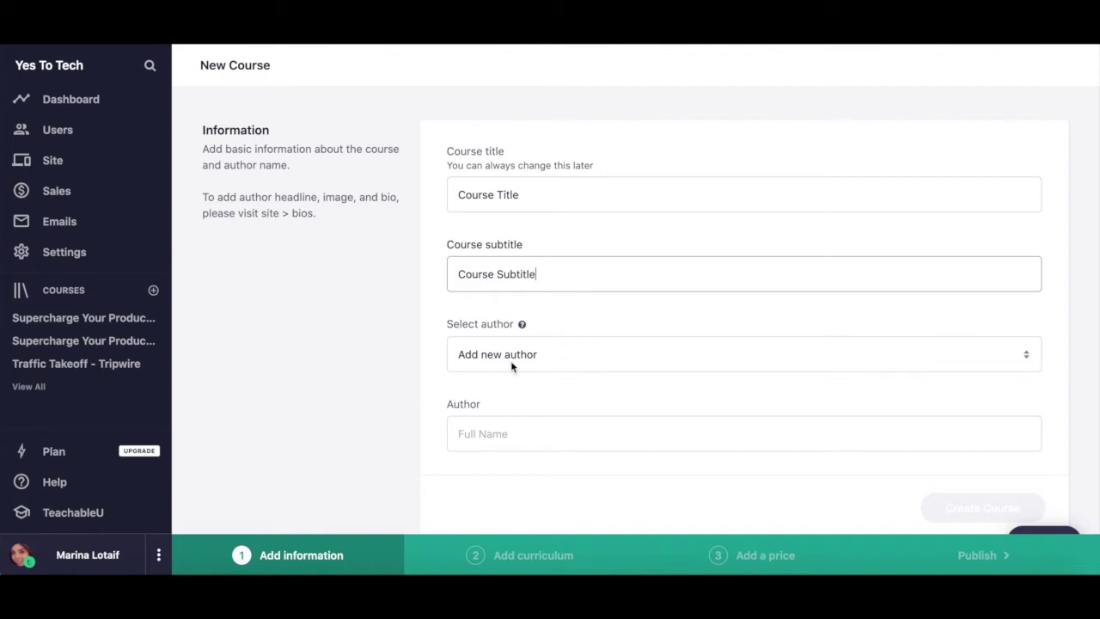
left_click(555, 355)
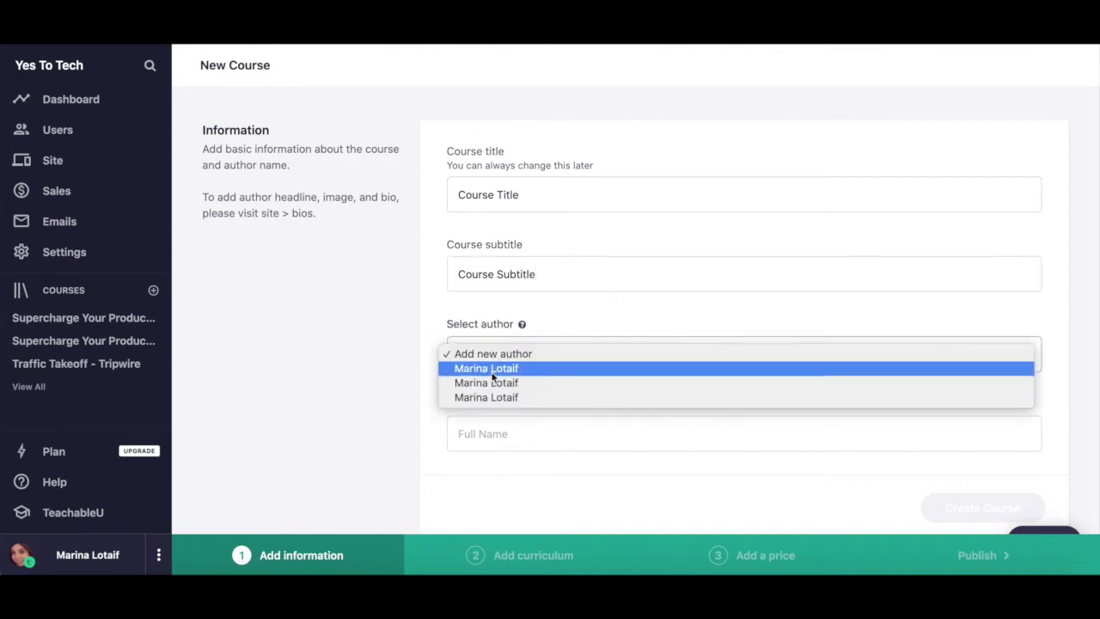
left_click(410, 383)
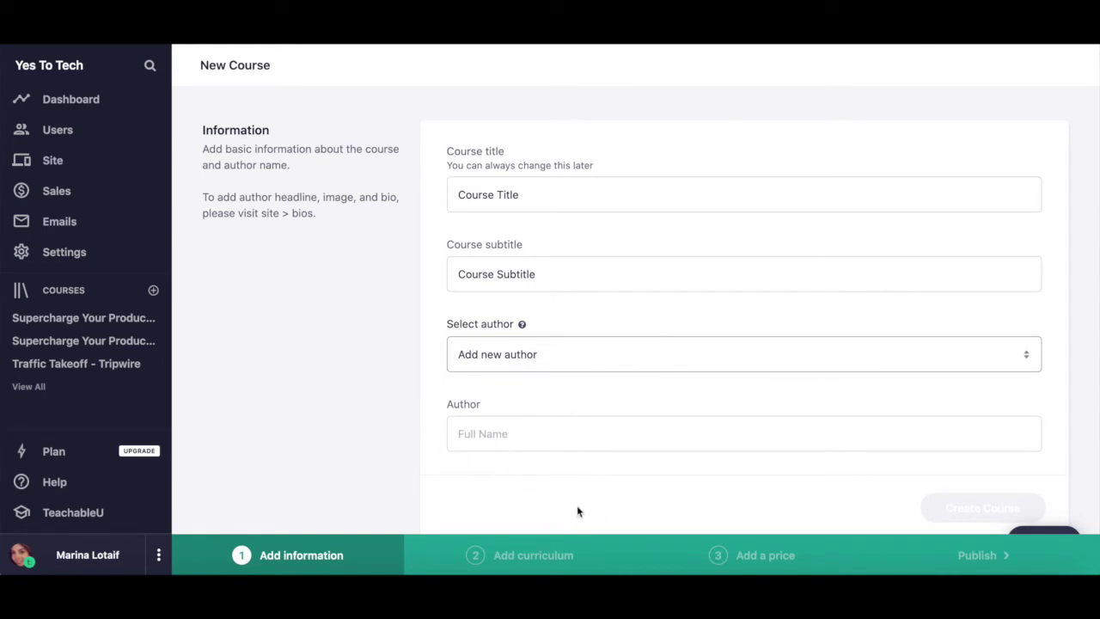
left_click(545, 367)
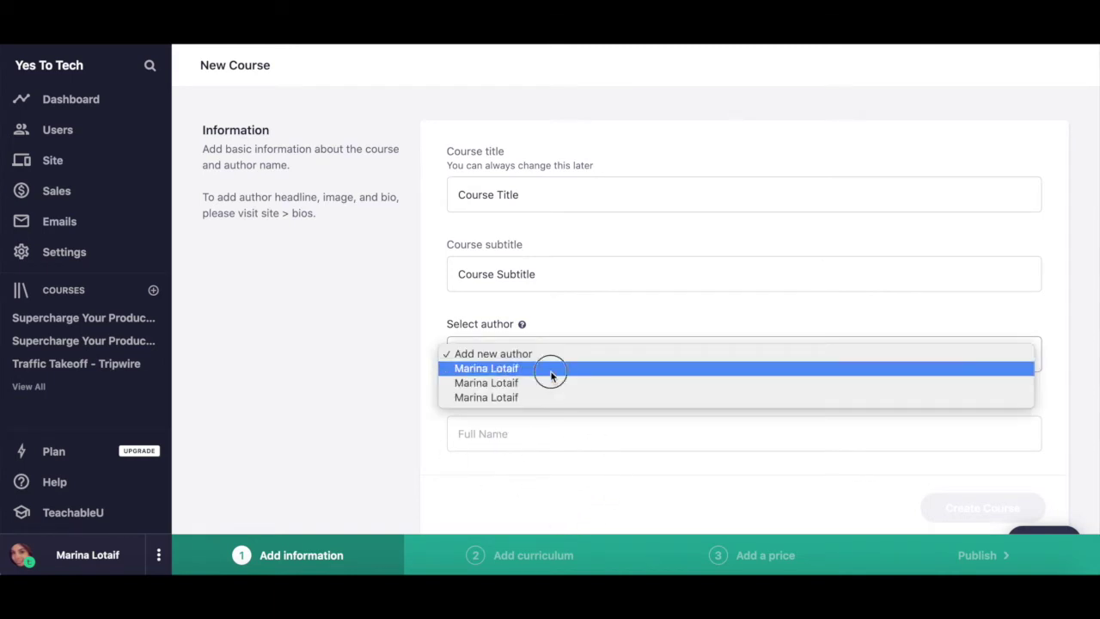
left_click(550, 370)
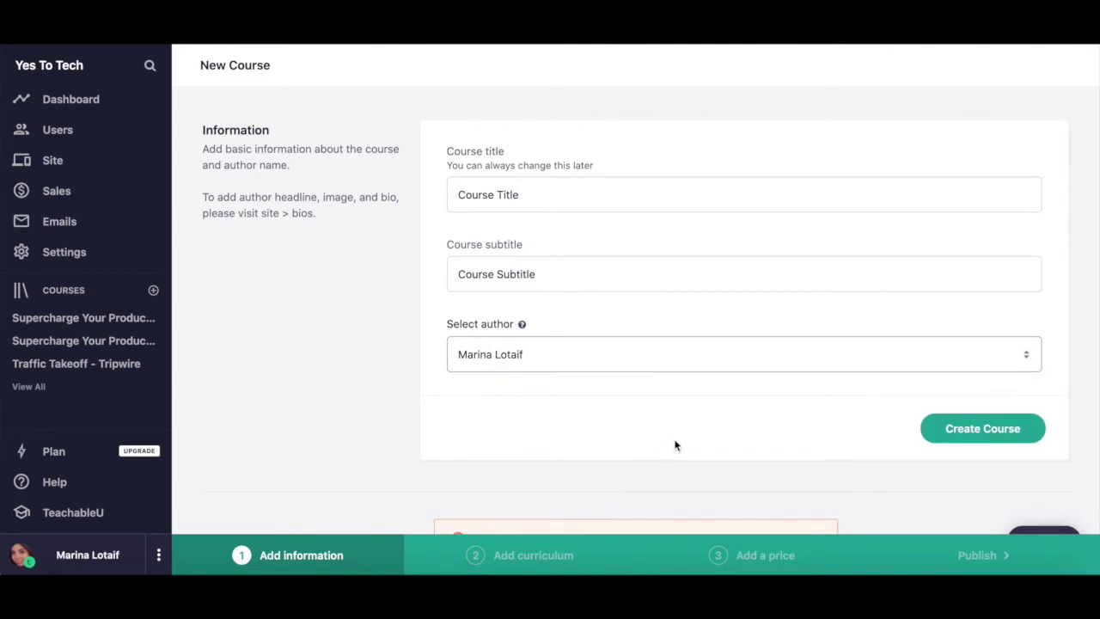
left_click(961, 439)
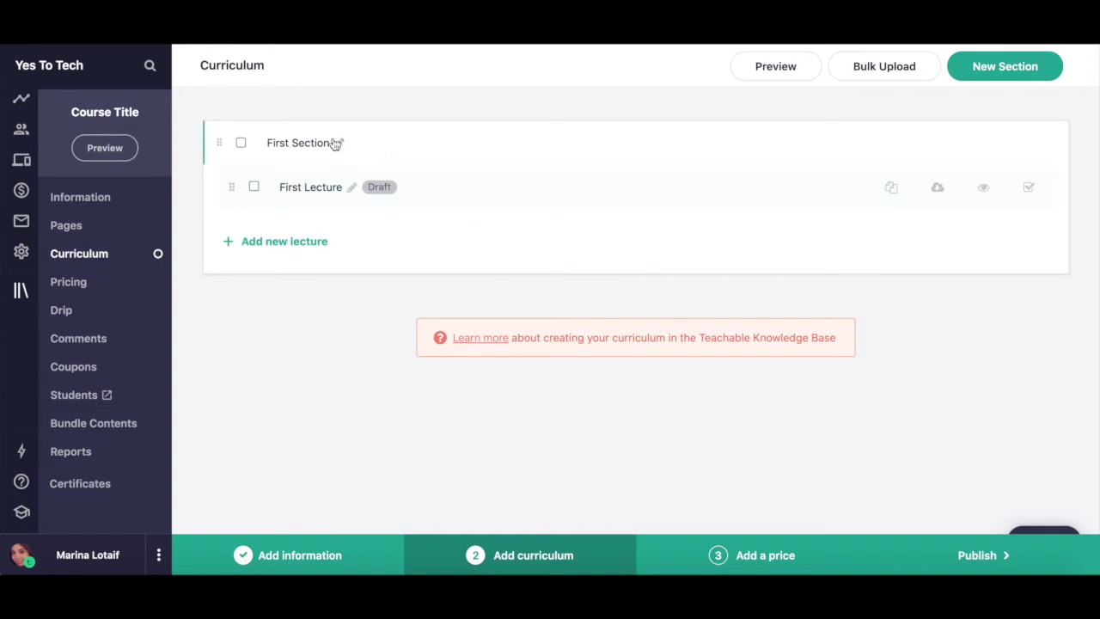
Add a new lecture to First Section and rename it "Second Lecture"
left_click(352, 189)
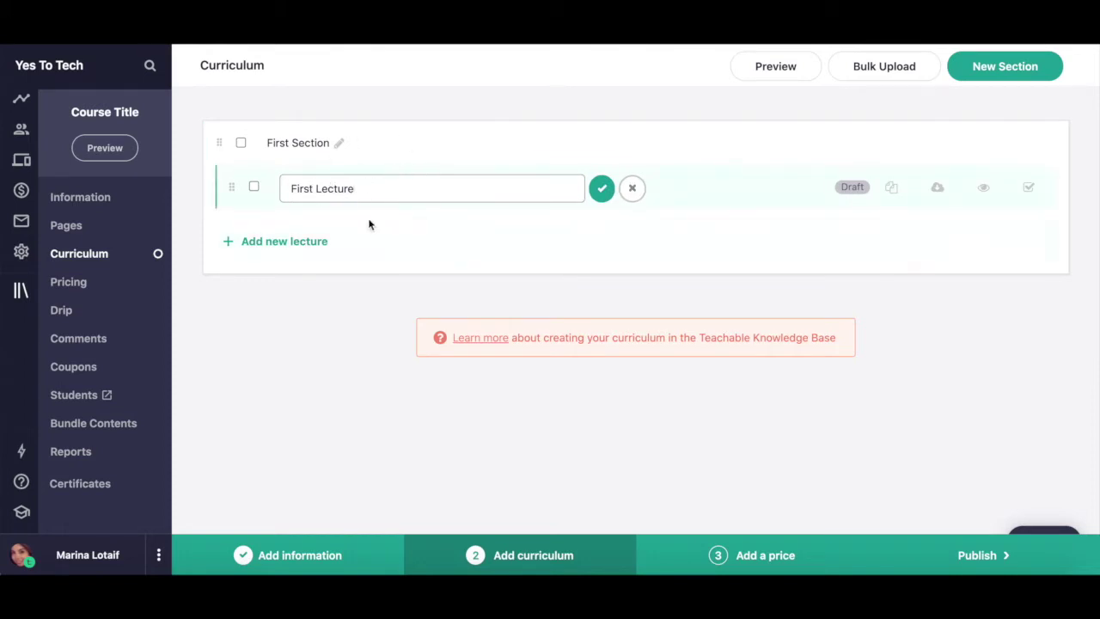
key("Return")
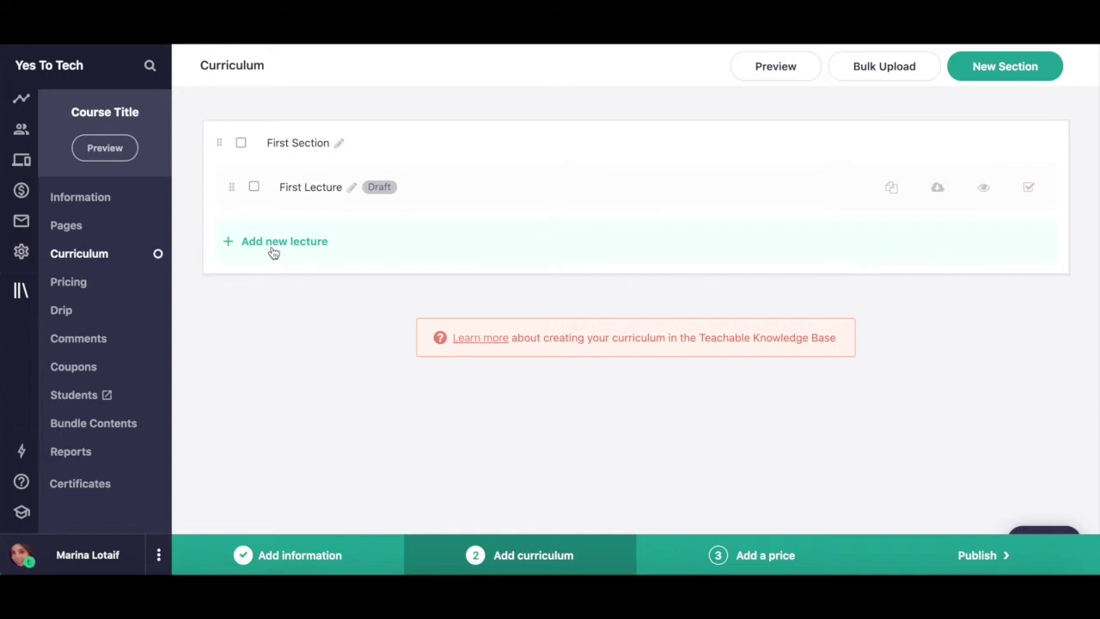
left_click(273, 246)
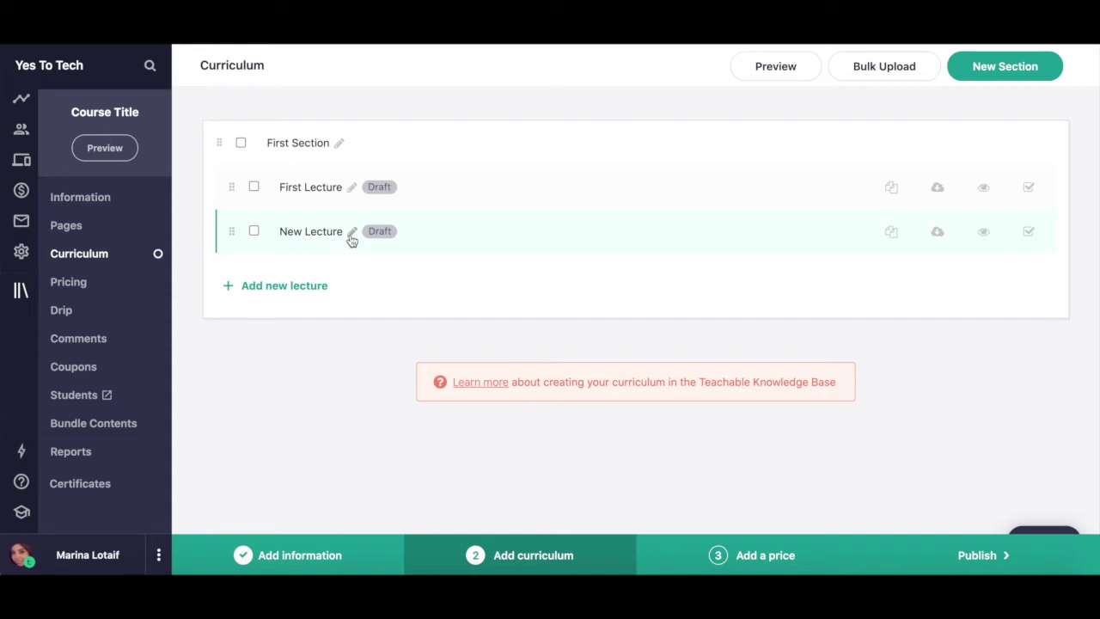
left_click(352, 237)
left_click(312, 233)
key("BackSpace")
key("BackSpace")
key("BackSpace")
type("S")
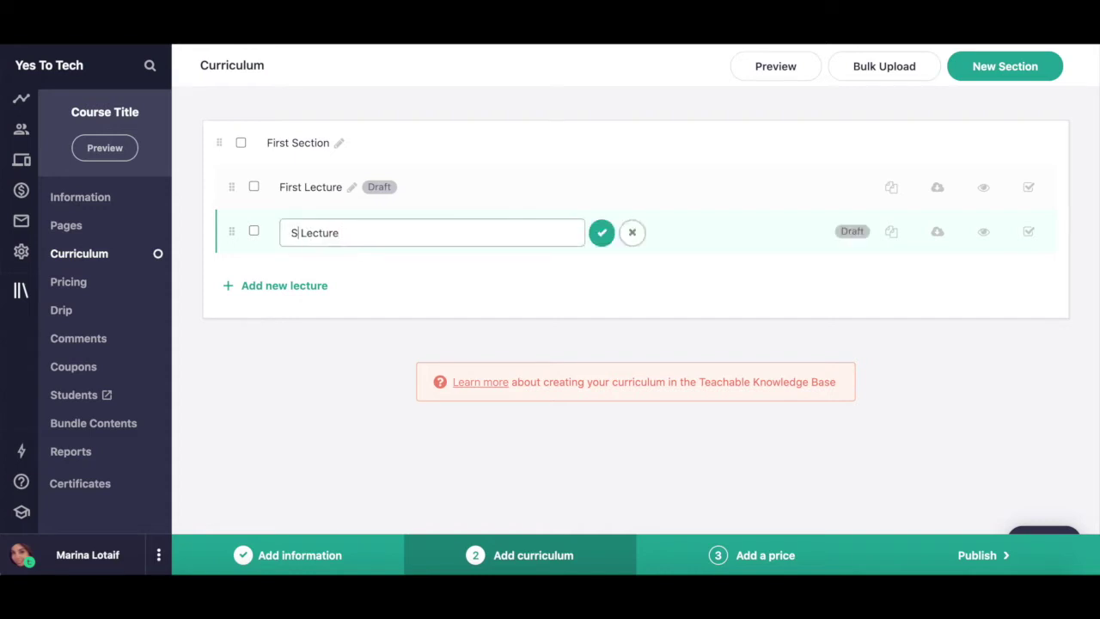
type("econd")
left_click(604, 245)
Upload the video "Adding A Custom Header To An Email In ConvertKit.mp4" from the computer into Second Lecture
left_click(323, 238)
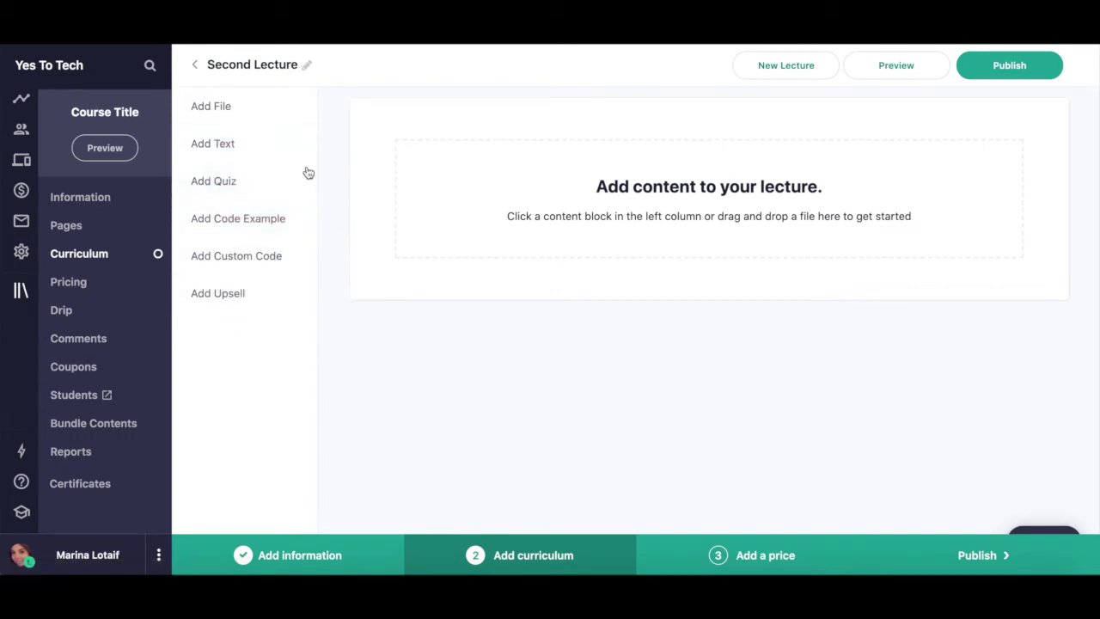
left_click(276, 112)
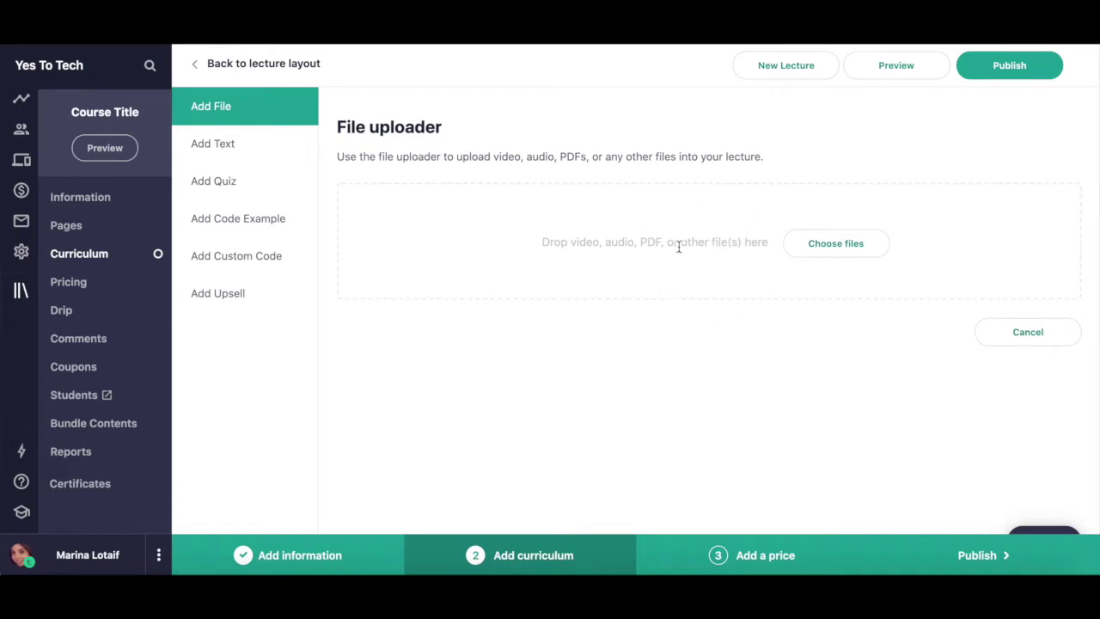
left_click(836, 244)
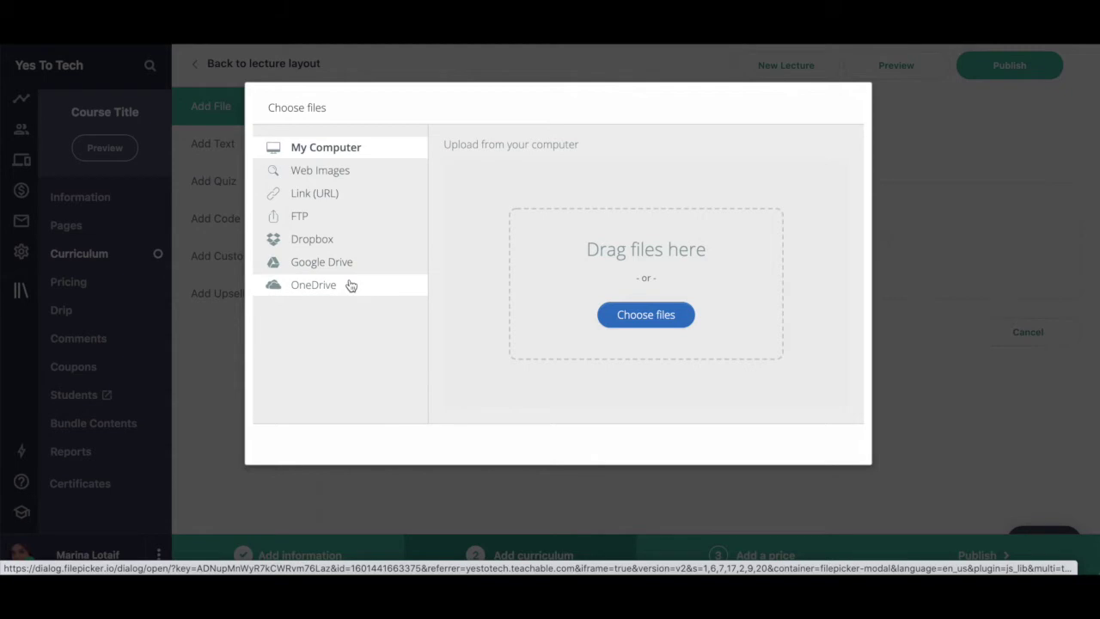
left_click(619, 315)
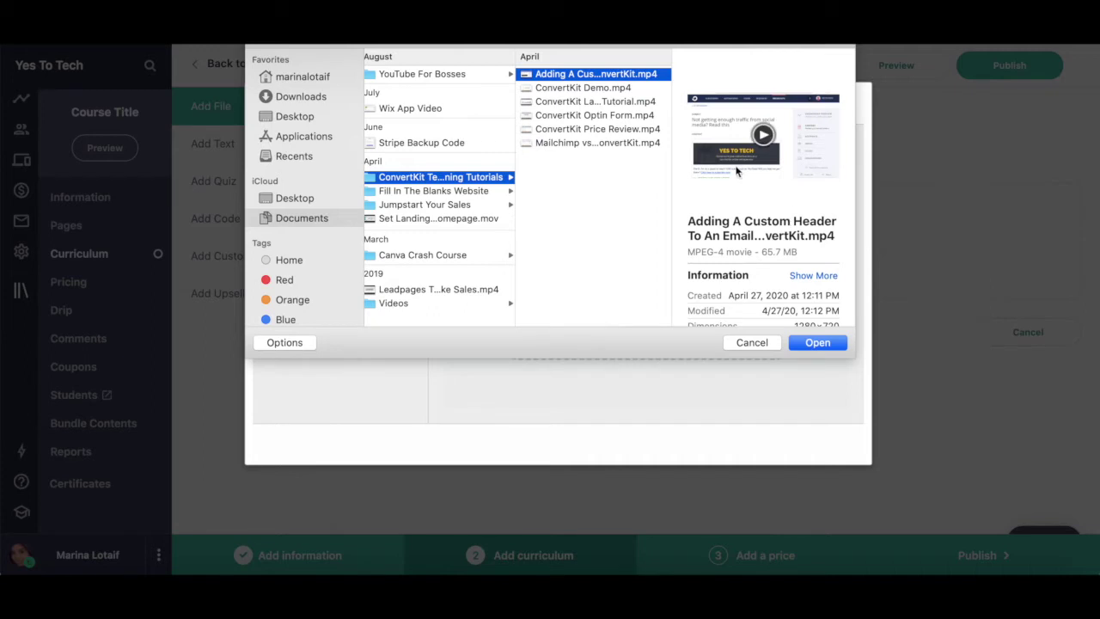
left_click(818, 343)
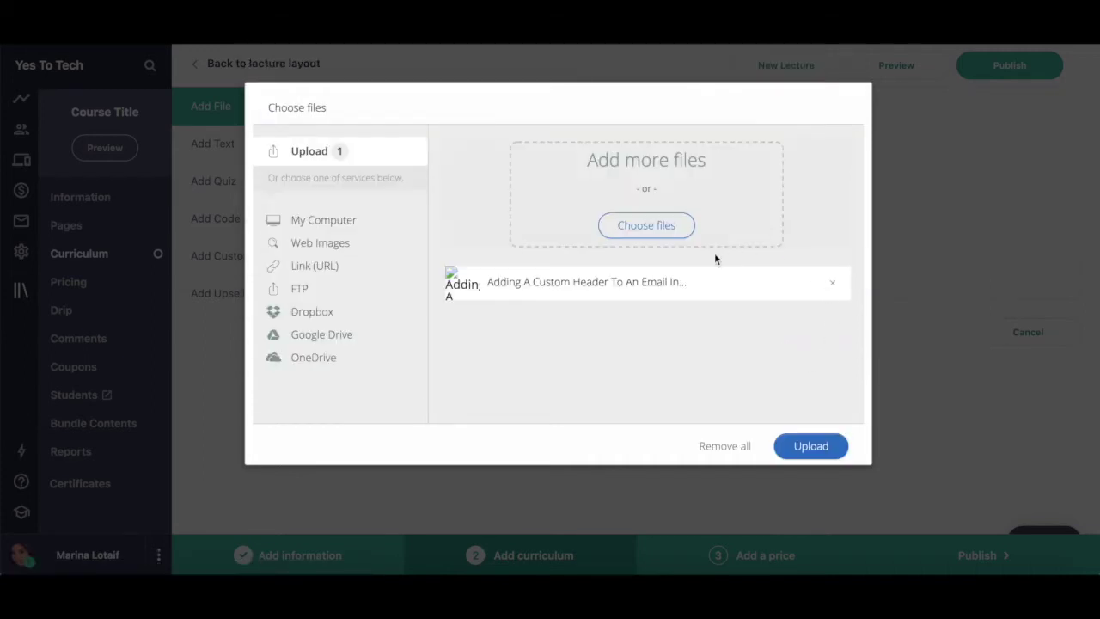
left_click(811, 448)
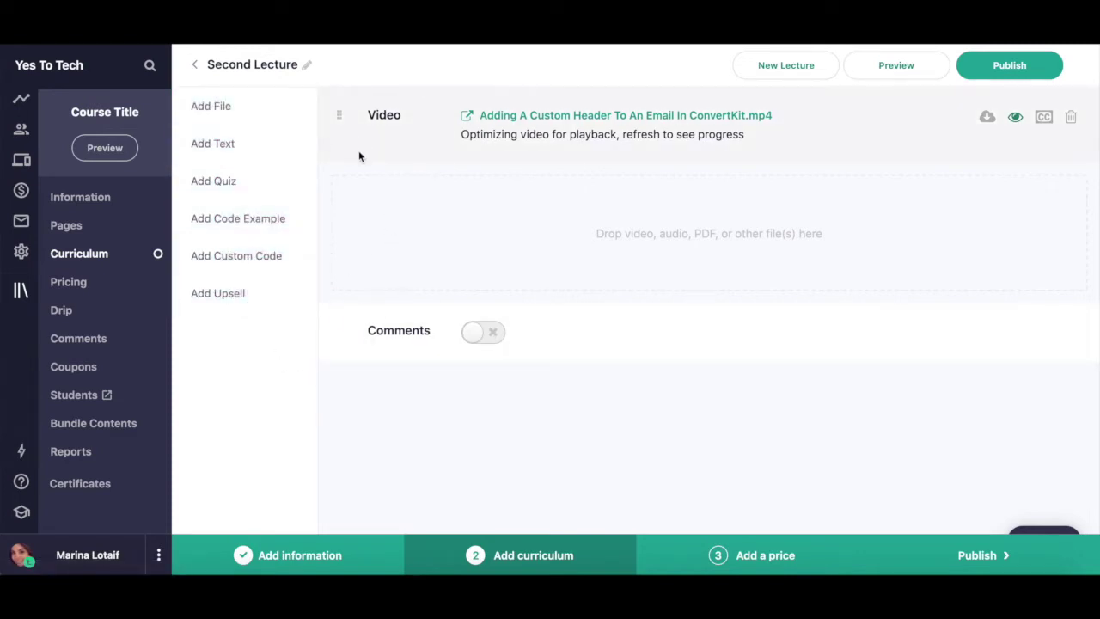
Add a text block reading "Hello!" to the lecture and move it above the video
left_click(277, 151)
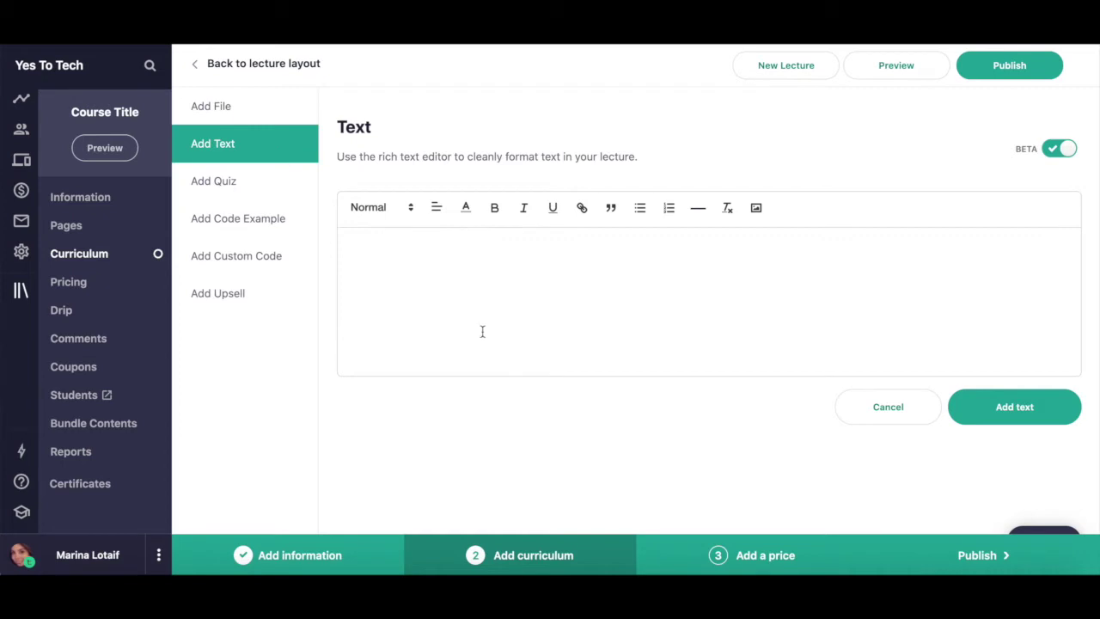
left_click(470, 287)
type("Hello!")
left_click(990, 409)
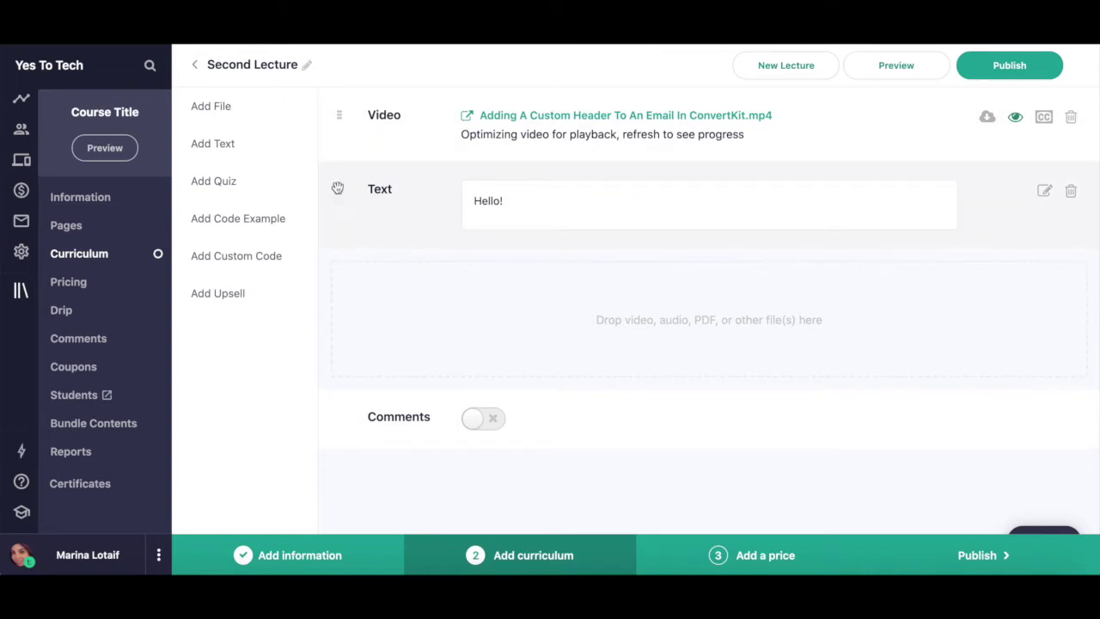
left_click_drag(343, 190, 337, 115)
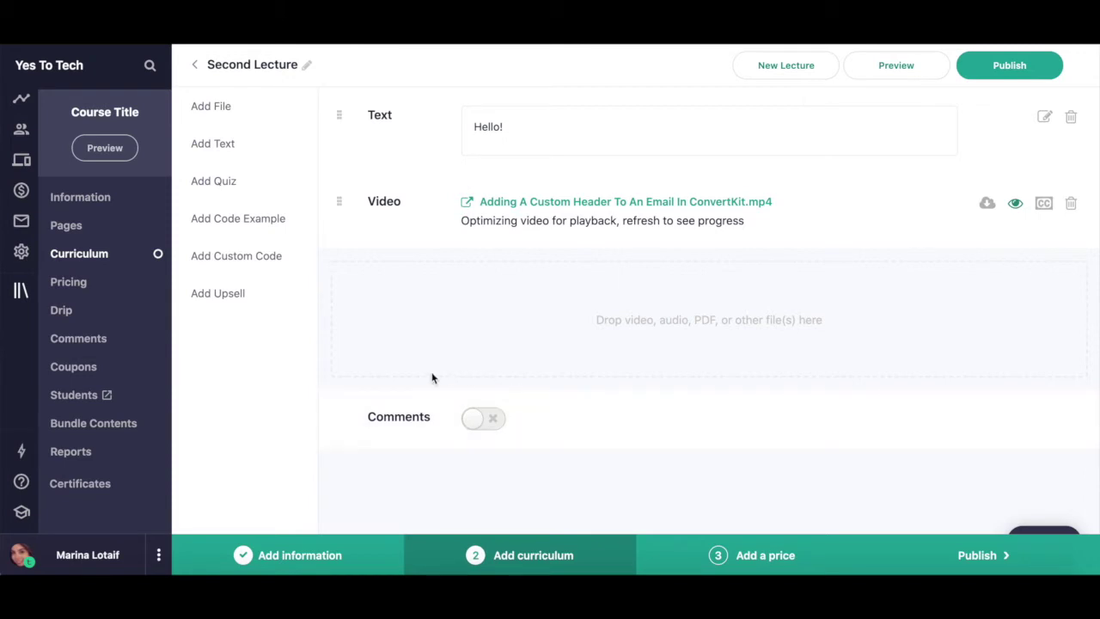
Preview Second Lecture and publish it
left_click(469, 419)
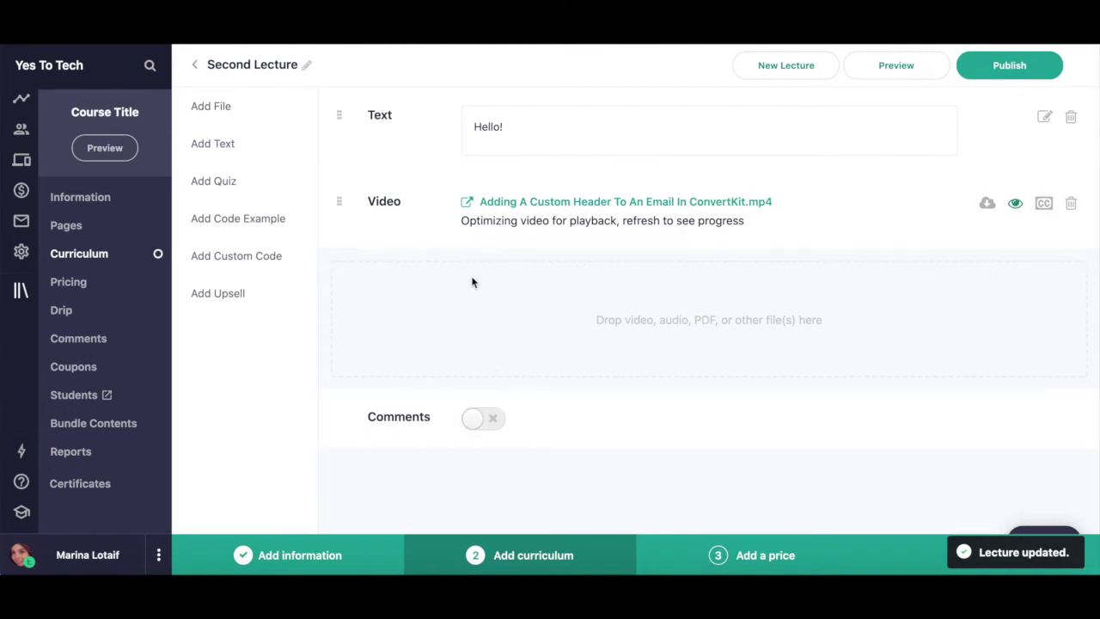
left_click(892, 77)
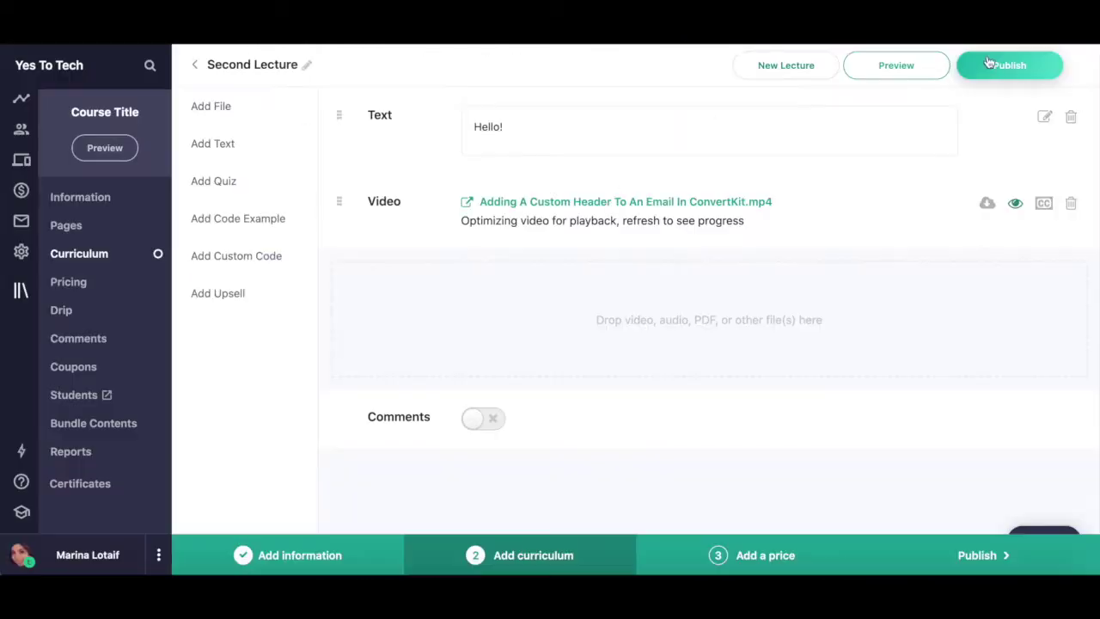
left_click(988, 69)
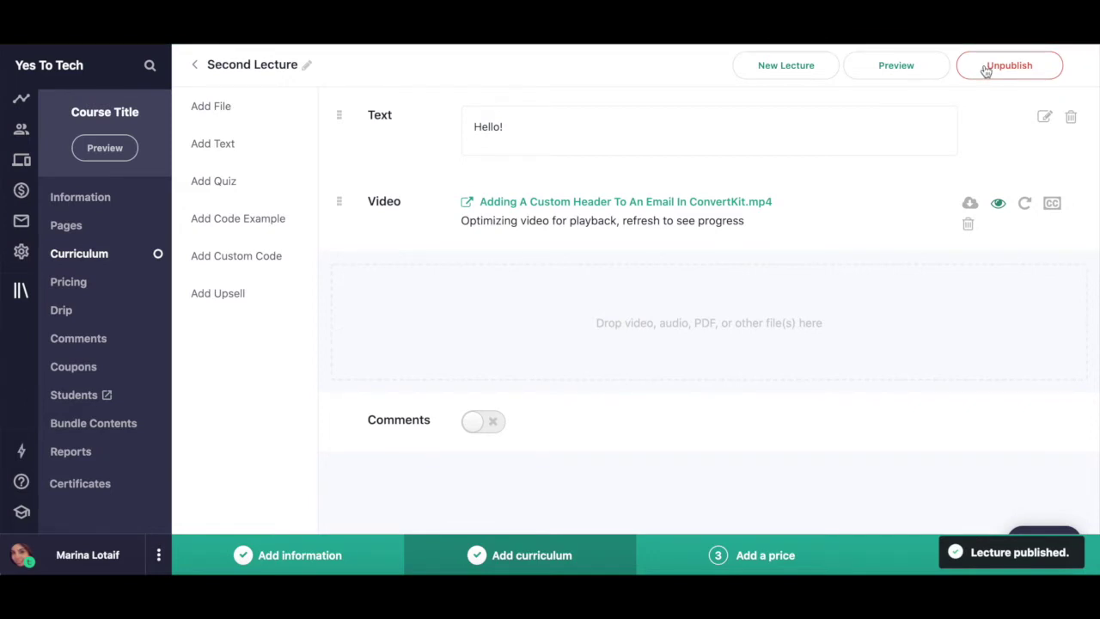
left_click(986, 71)
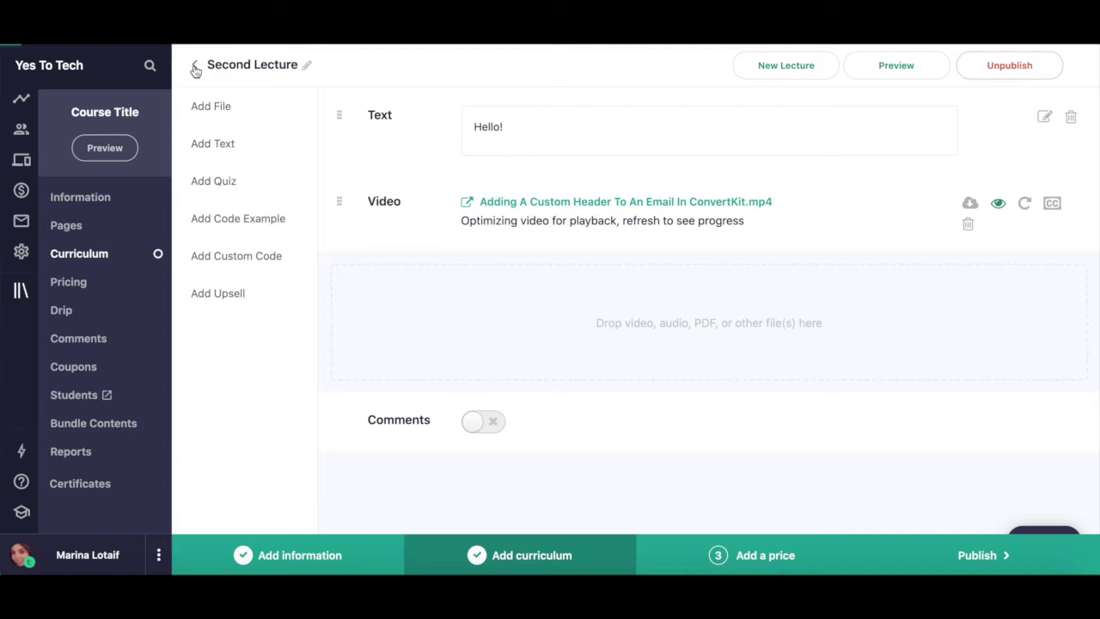
In the curriculum, move Second Lecture above First Lecture and create a new section named "Second Section"
left_click(196, 69)
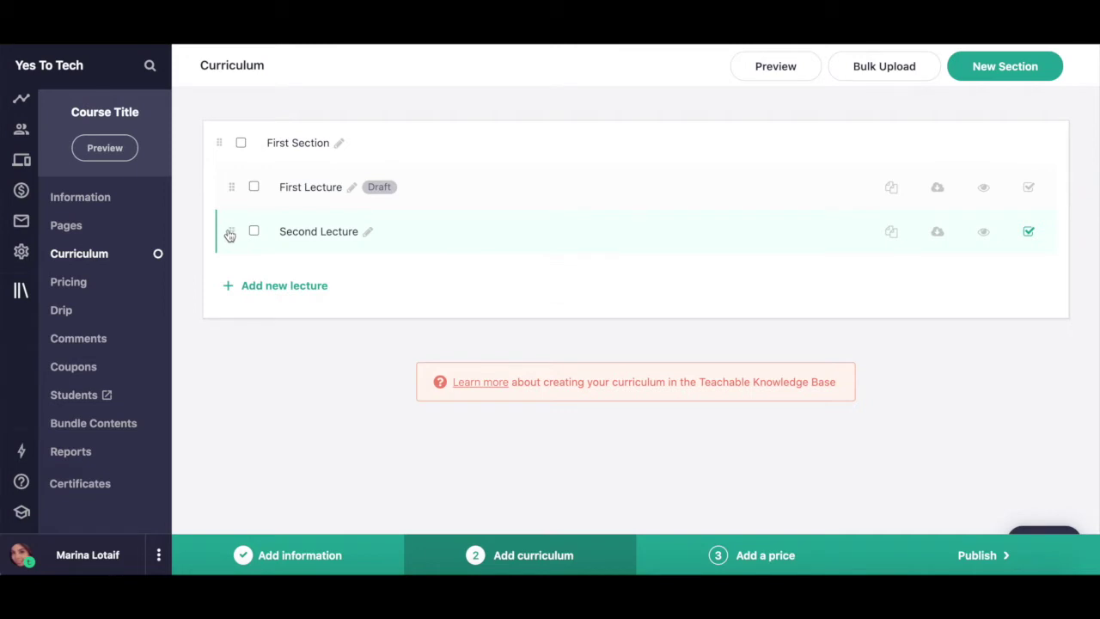
left_click_drag(229, 231, 230, 186)
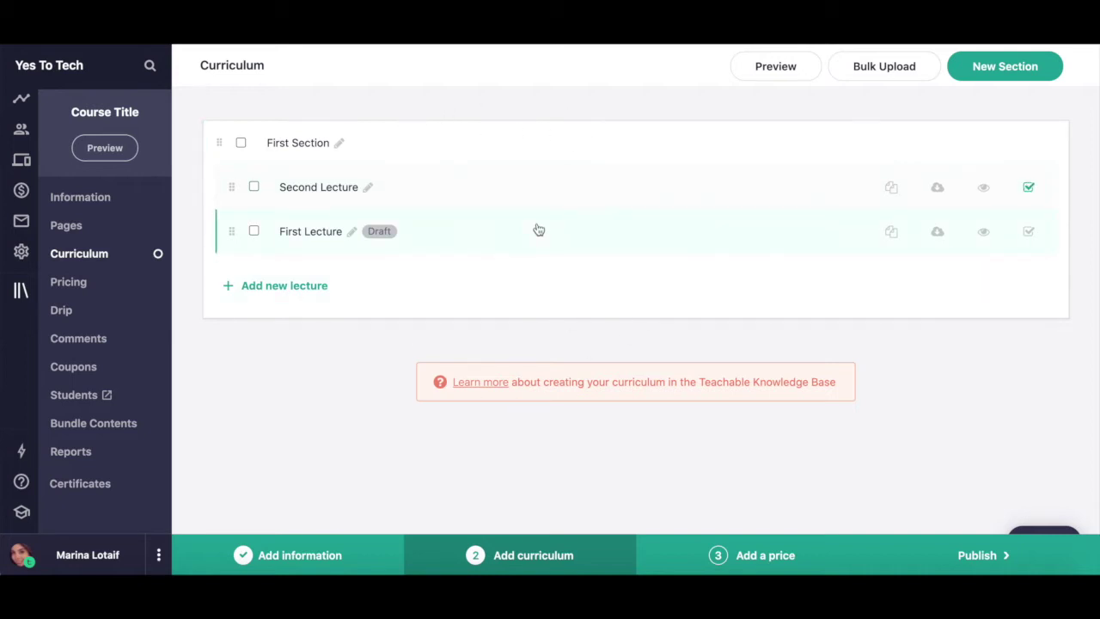
left_click(971, 70)
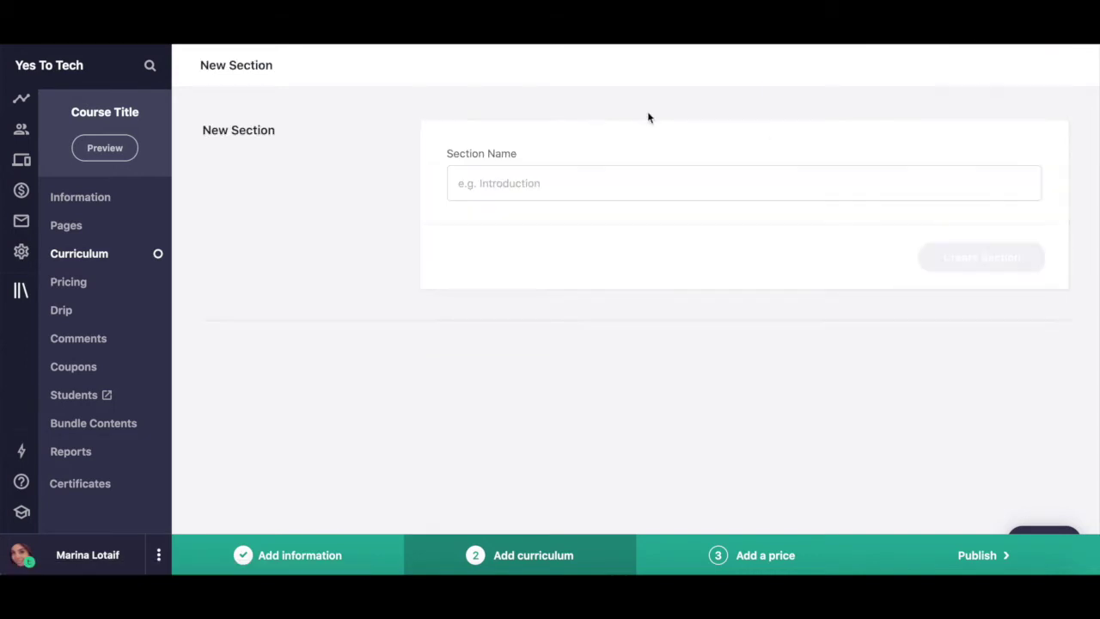
left_click(490, 191)
type("Second Section")
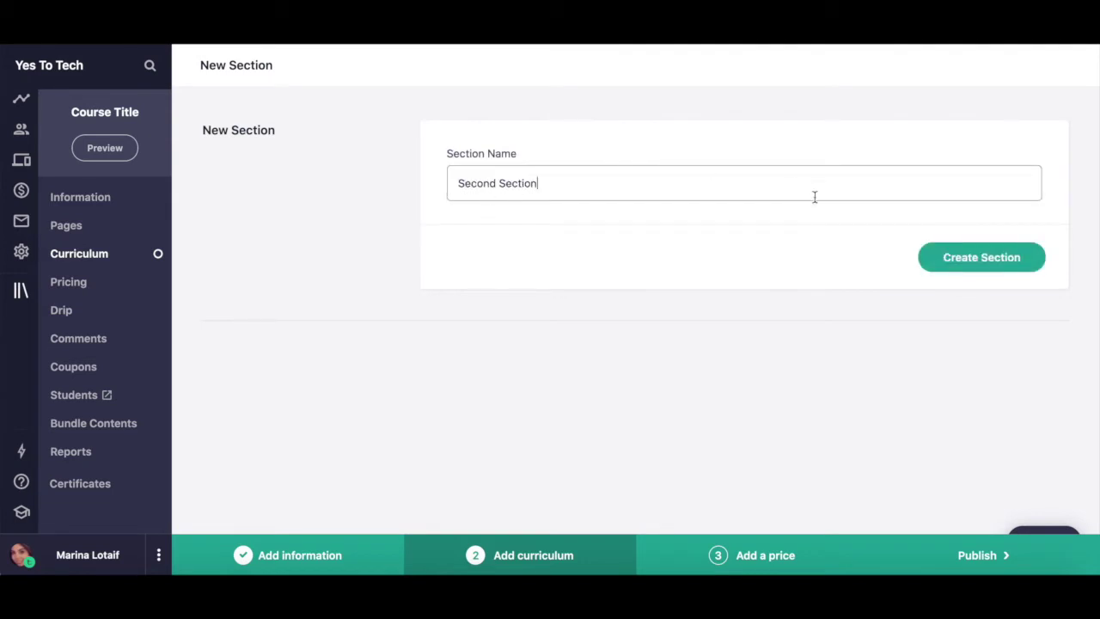
left_click(948, 263)
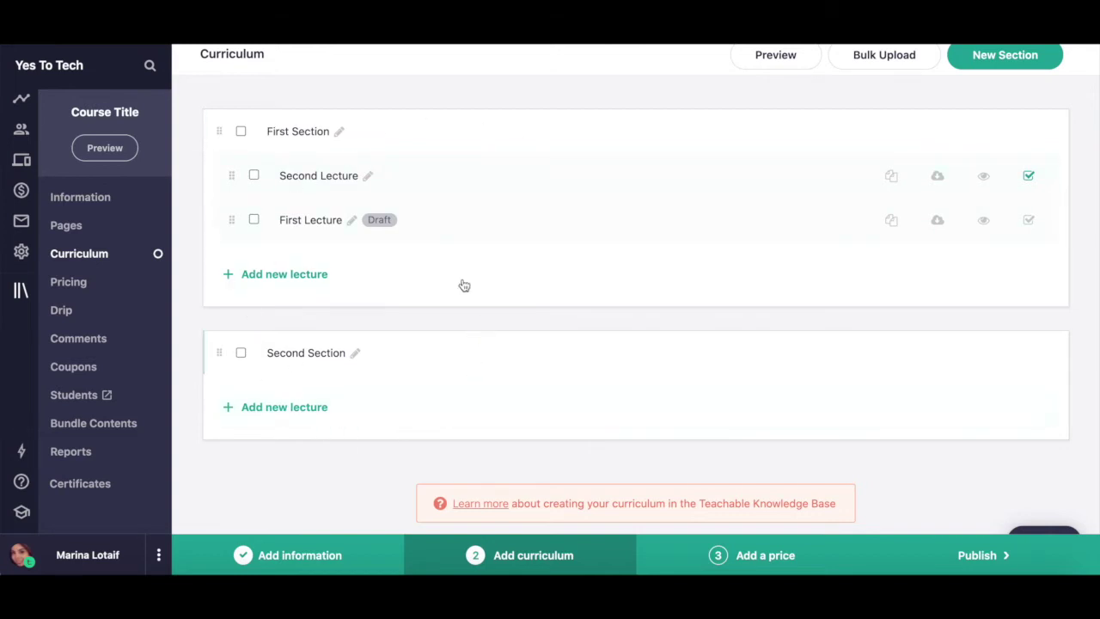
Start a new one-time purchase pricing plan for the course
left_click(109, 284)
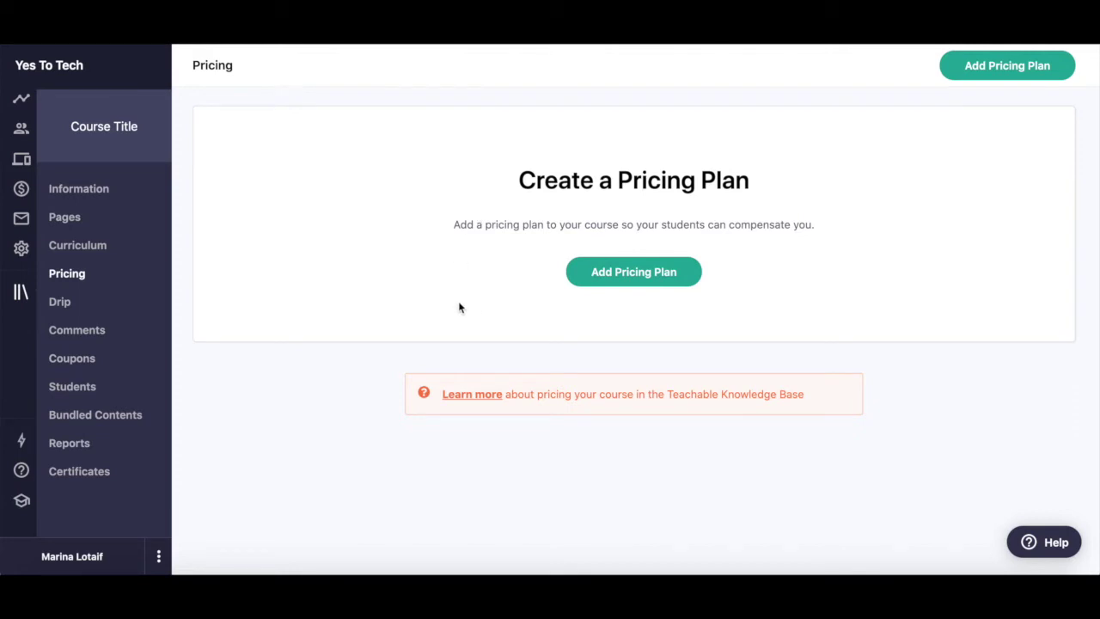
left_click(625, 282)
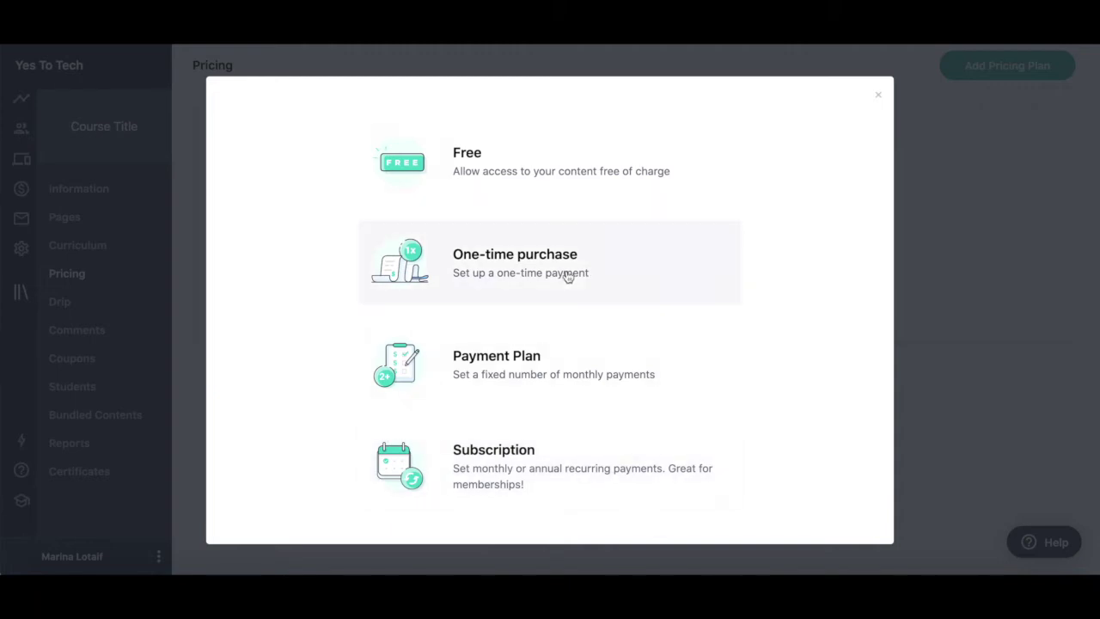
left_click(498, 264)
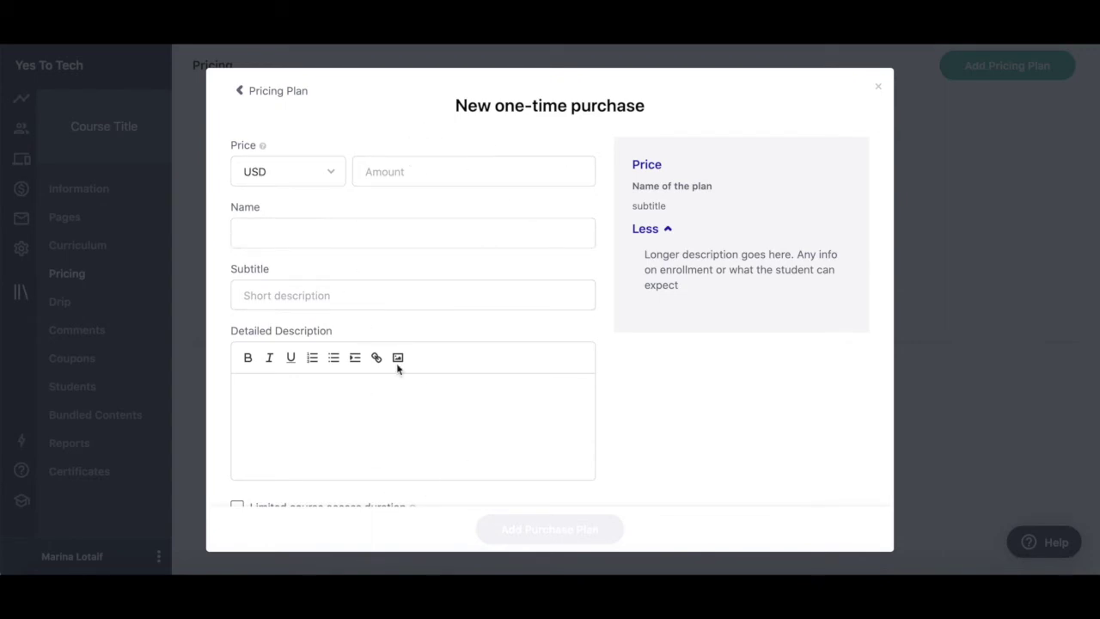
Turn on limited course access duration for the plan and examine the available access settings
scroll(372, 372, "down", 1)
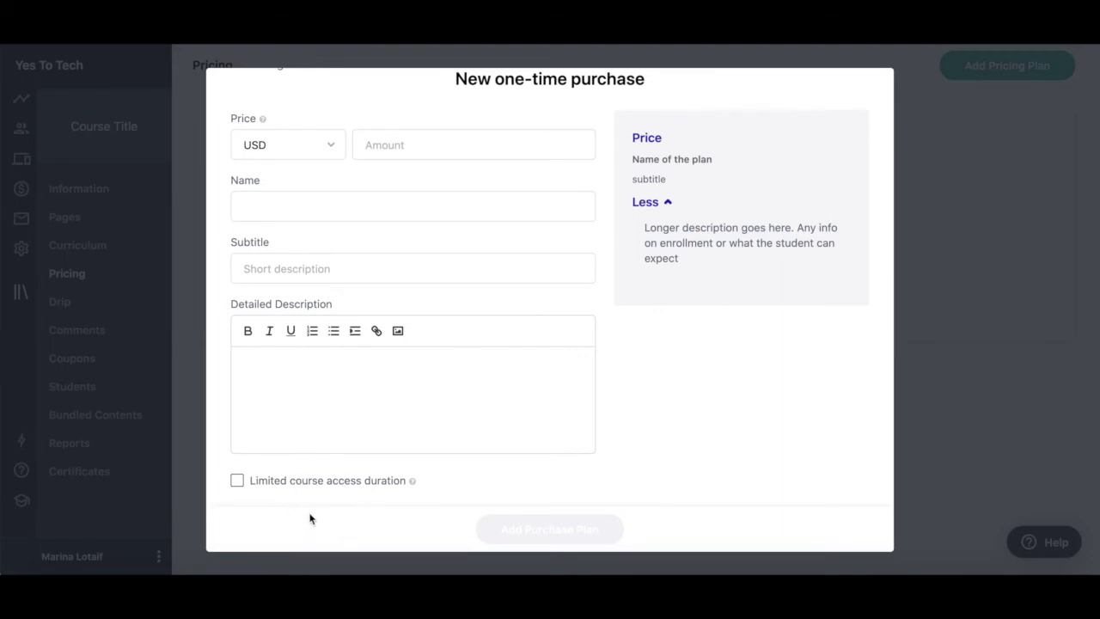
left_click(236, 481)
scroll(235, 479, "down", 2)
scroll(305, 434, "down", 1)
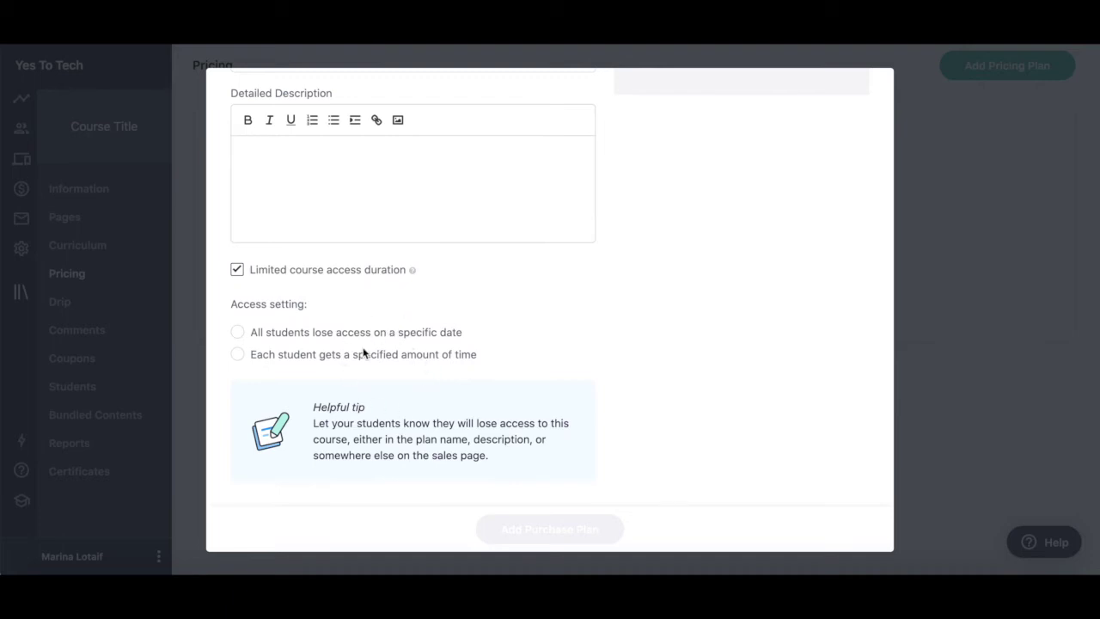
scroll(363, 352, "up", 3)
Add the one-time plan at 97 USD, named "Online Course", with the subtitle "Short description" and detailed description "Detailed description"
left_click(366, 224)
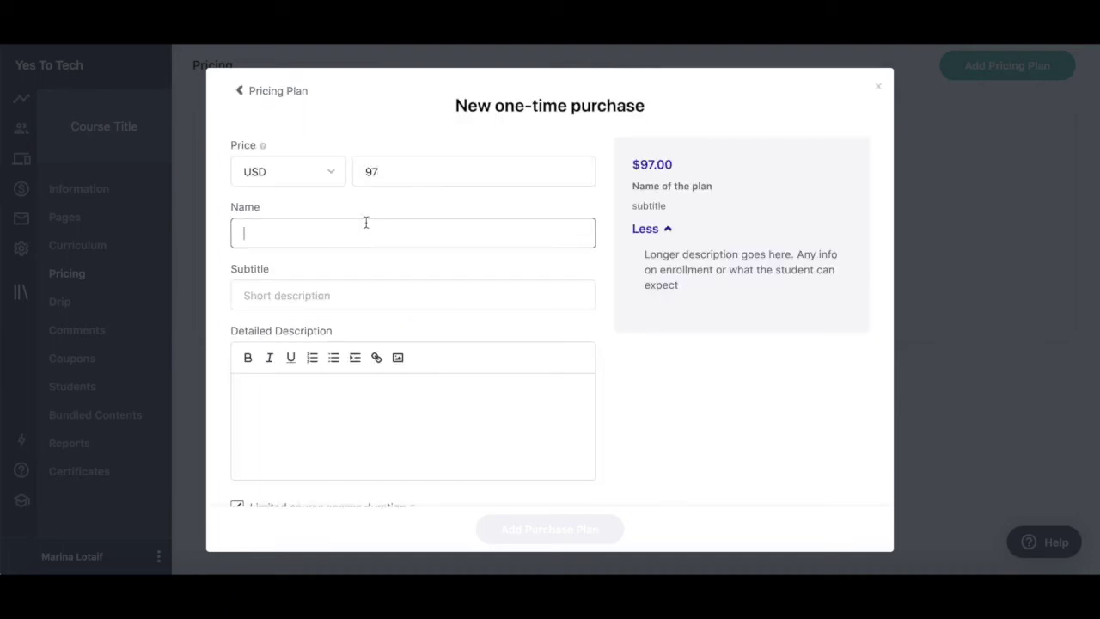
type("Online Course")
left_click(359, 290)
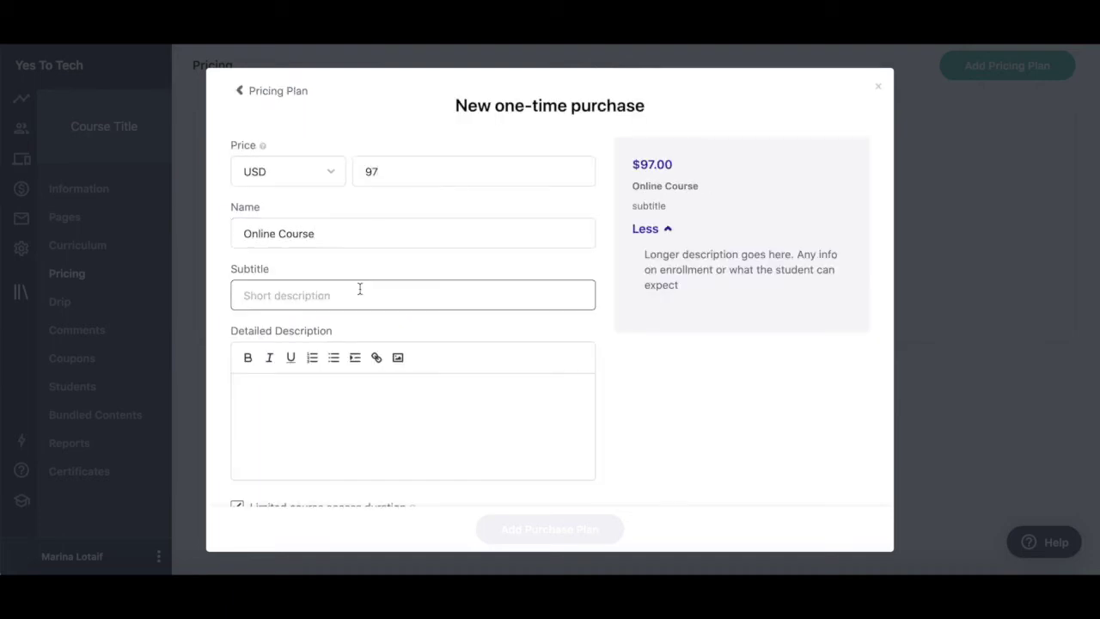
type("Short description")
left_click(368, 421)
type("Detailed des")
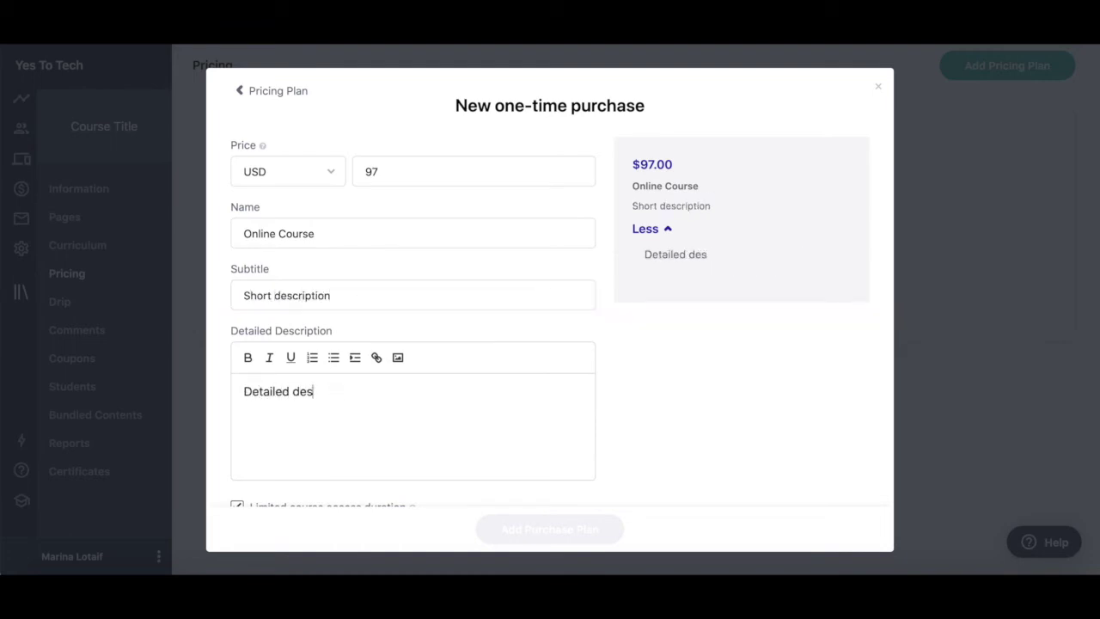
type("cription")
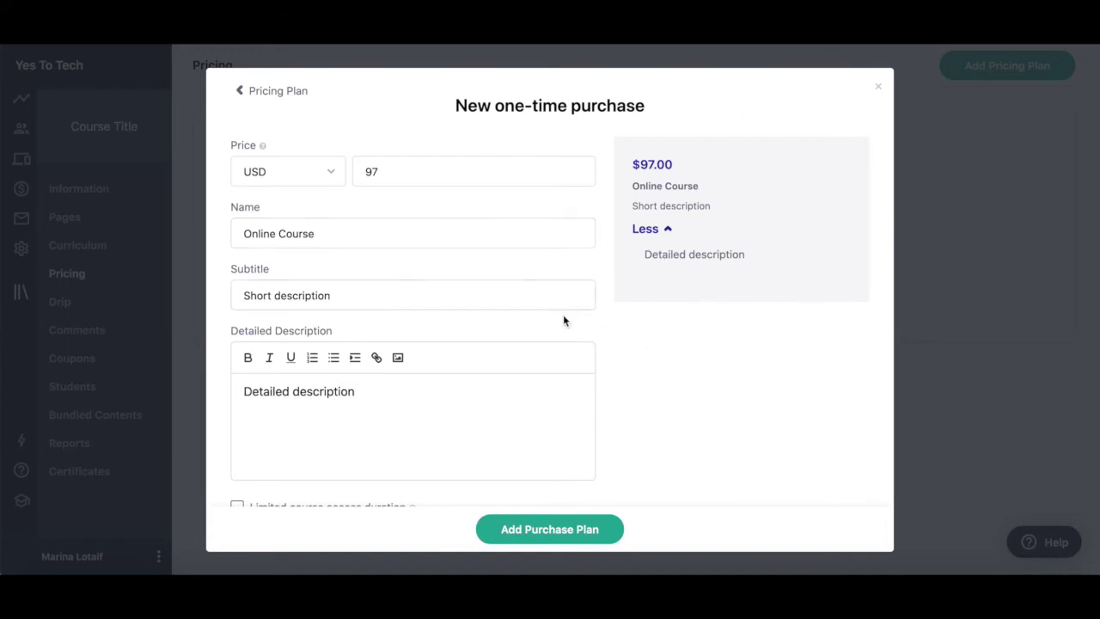
left_click(543, 543)
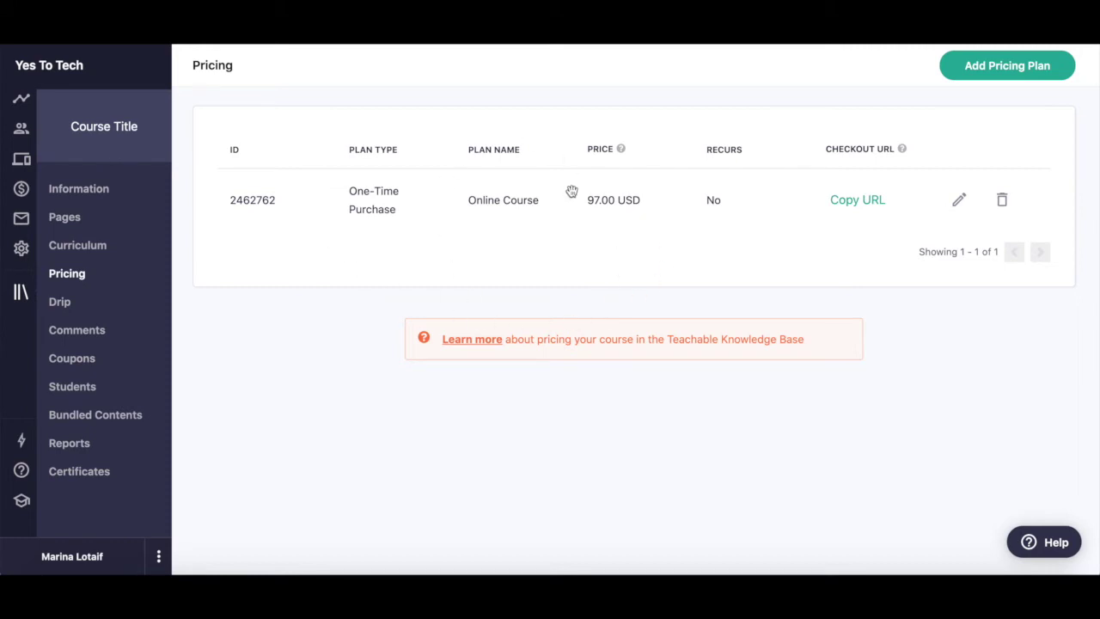
Start another pricing plan of the payment plan type, priced at 49 USD per payment and named "Payment Plan"
left_click(1002, 70)
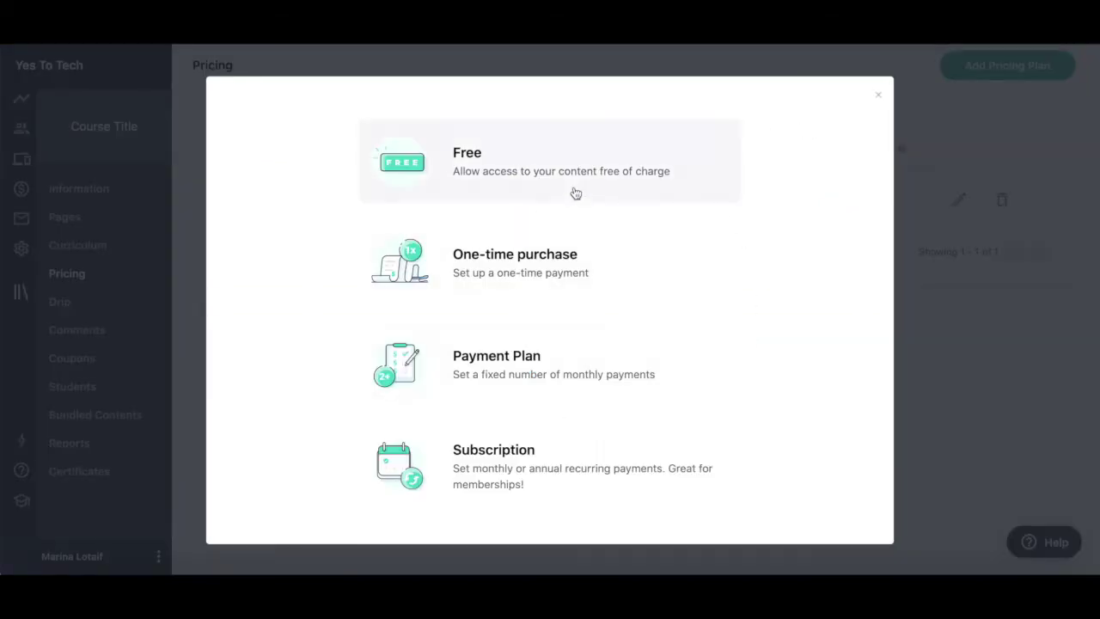
left_click(551, 363)
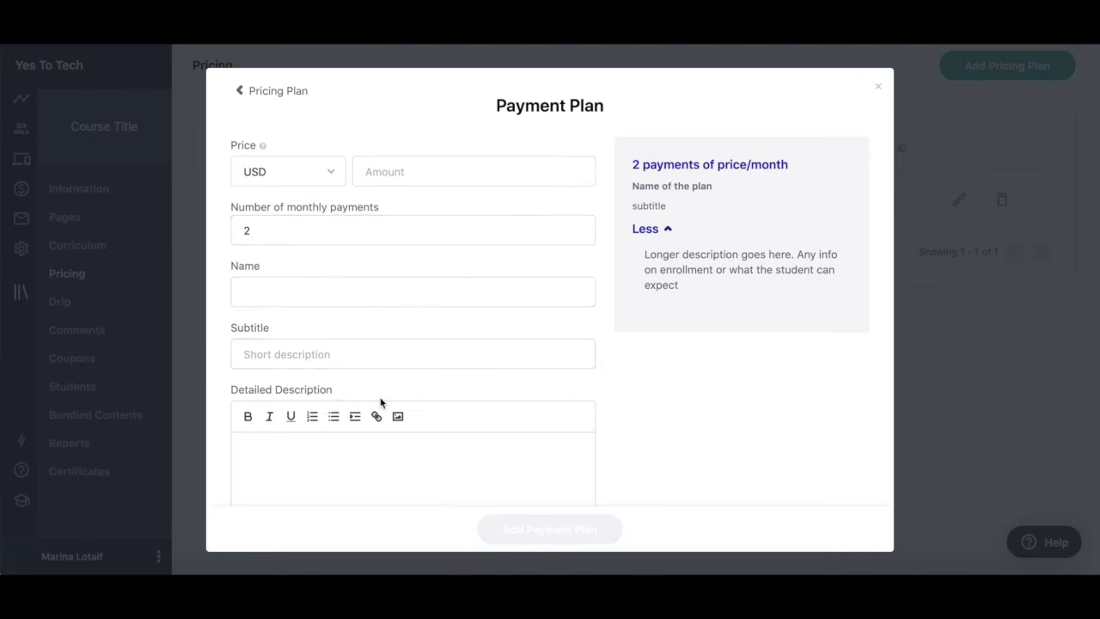
left_click(448, 174)
type("49")
left_click(379, 281)
type("Payment Plan")
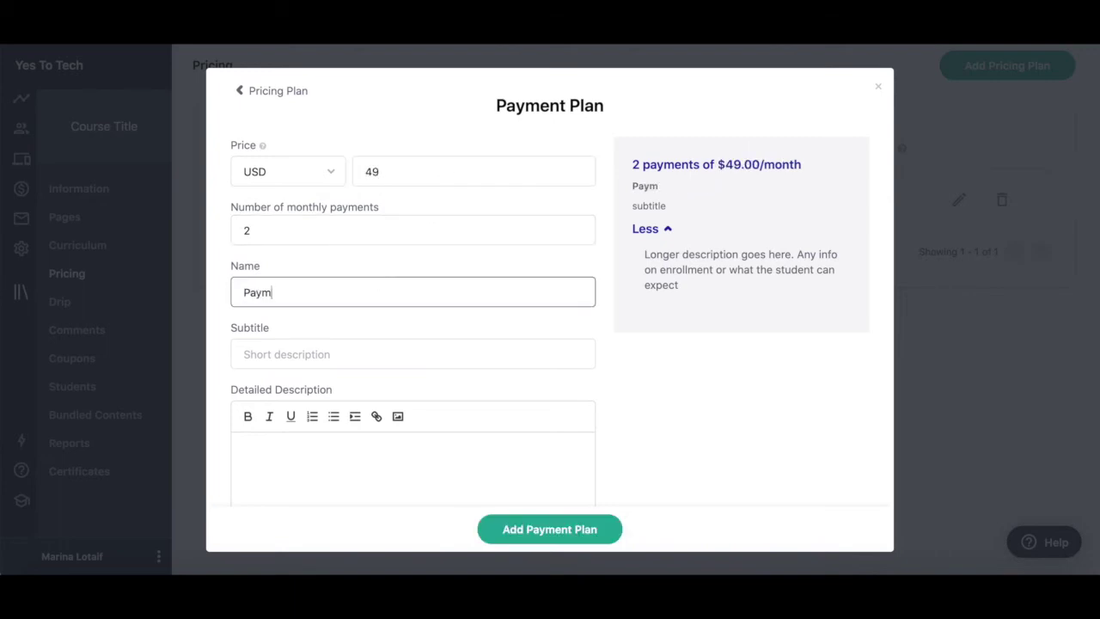
Enter the subtitle "Subtitle" and the detailed description "Detailed description", and add the payment plan
key("Tab")
type("Subtitle")
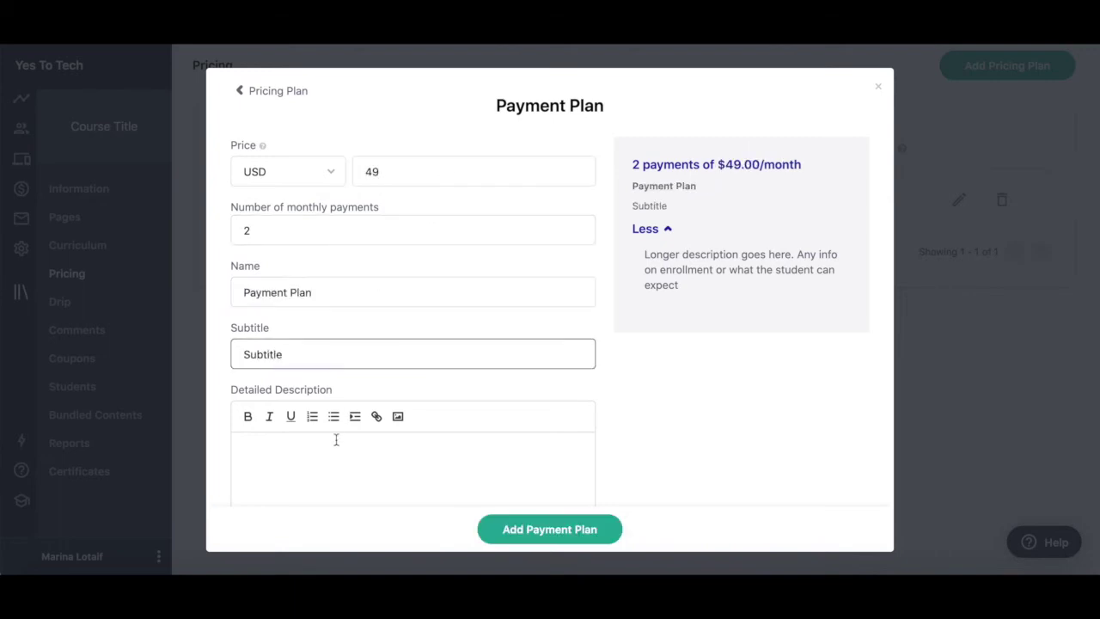
left_click(337, 436)
type("Detailed description")
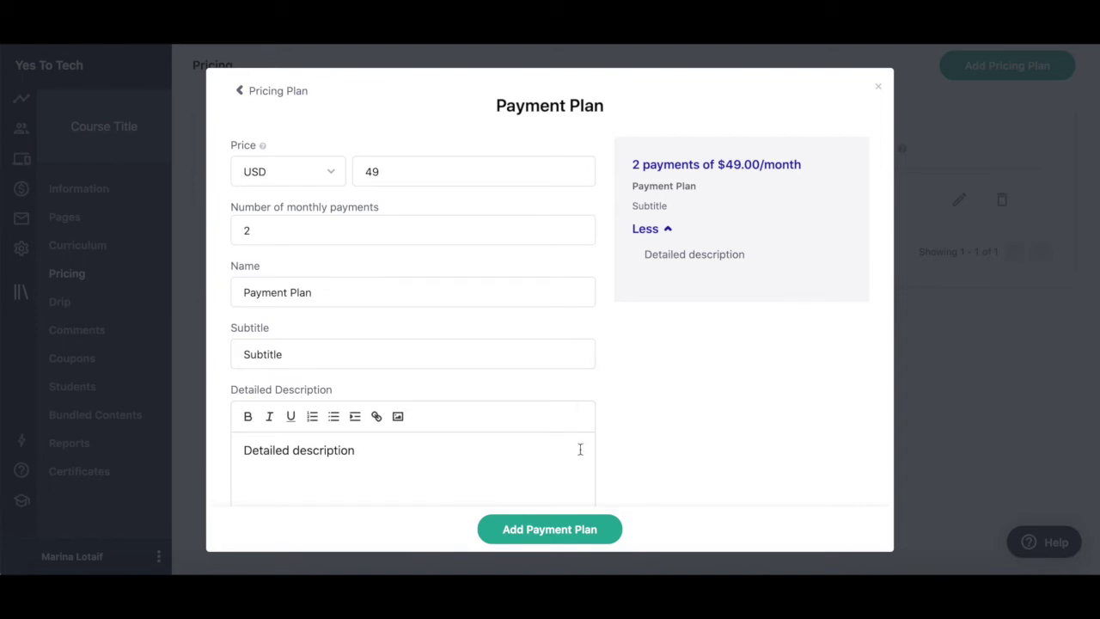
left_click(591, 533)
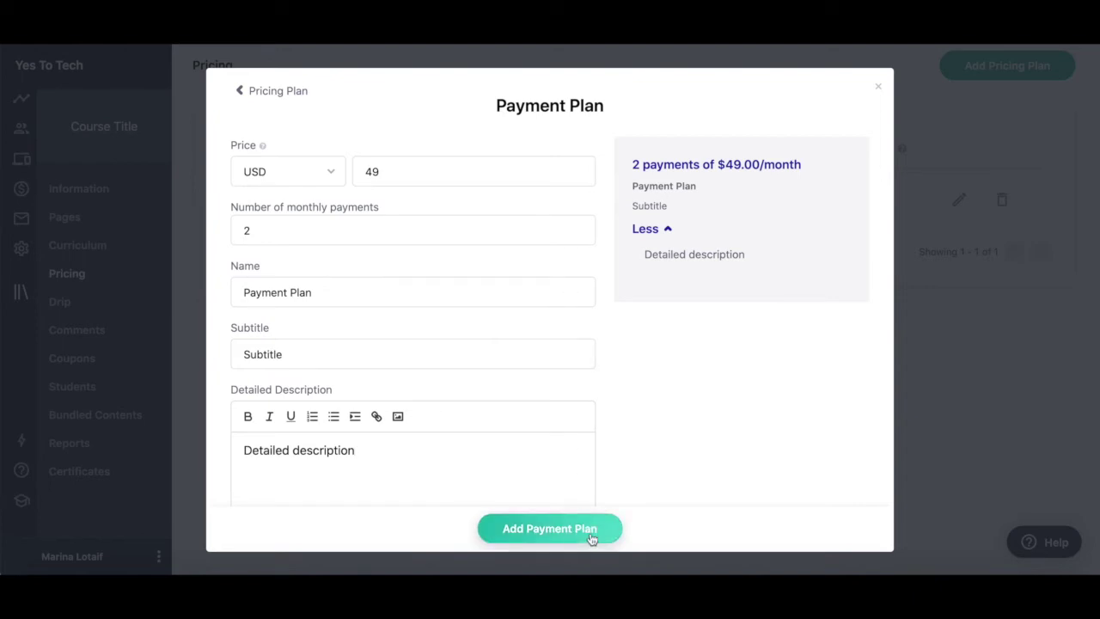
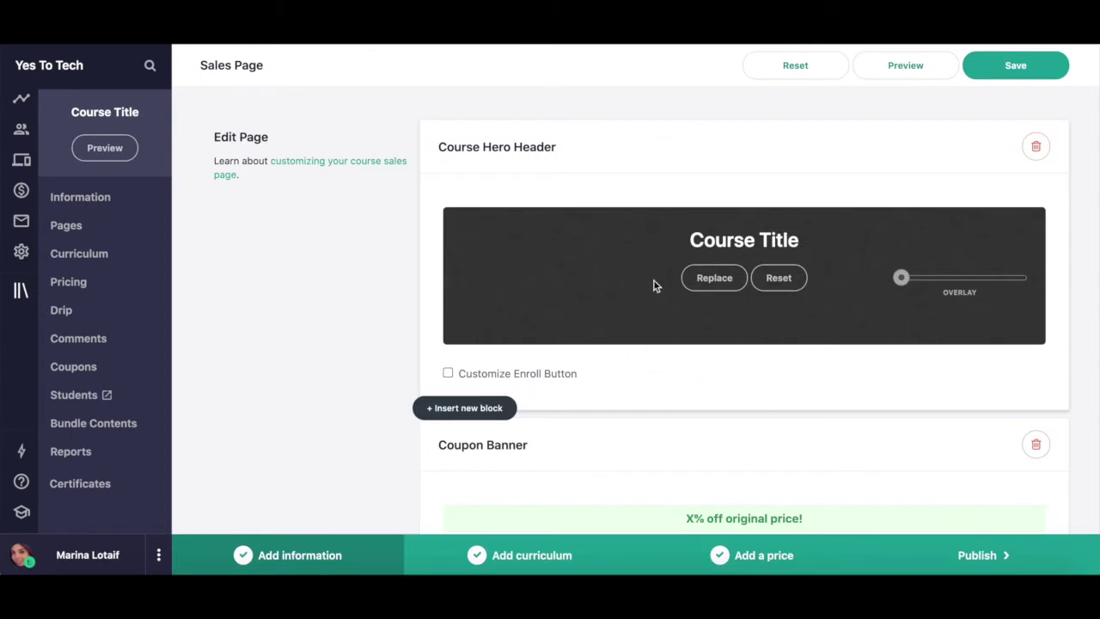
Move the Course Description block above the Coupon Banner block on the sales page
scroll(653, 285, "down", 3)
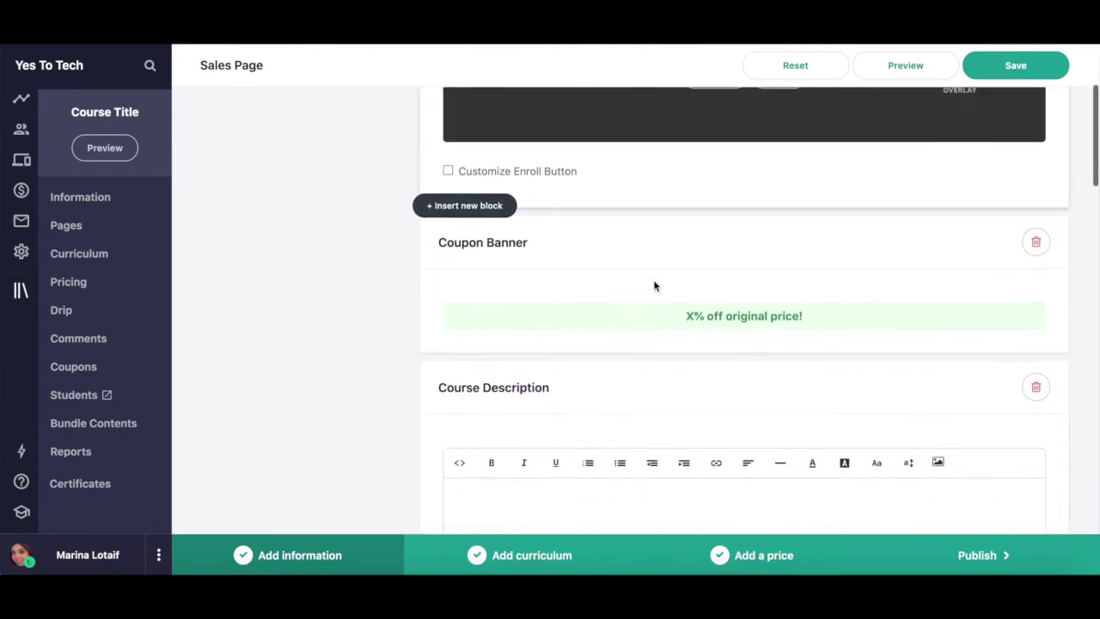
scroll(653, 285, "up", 1)
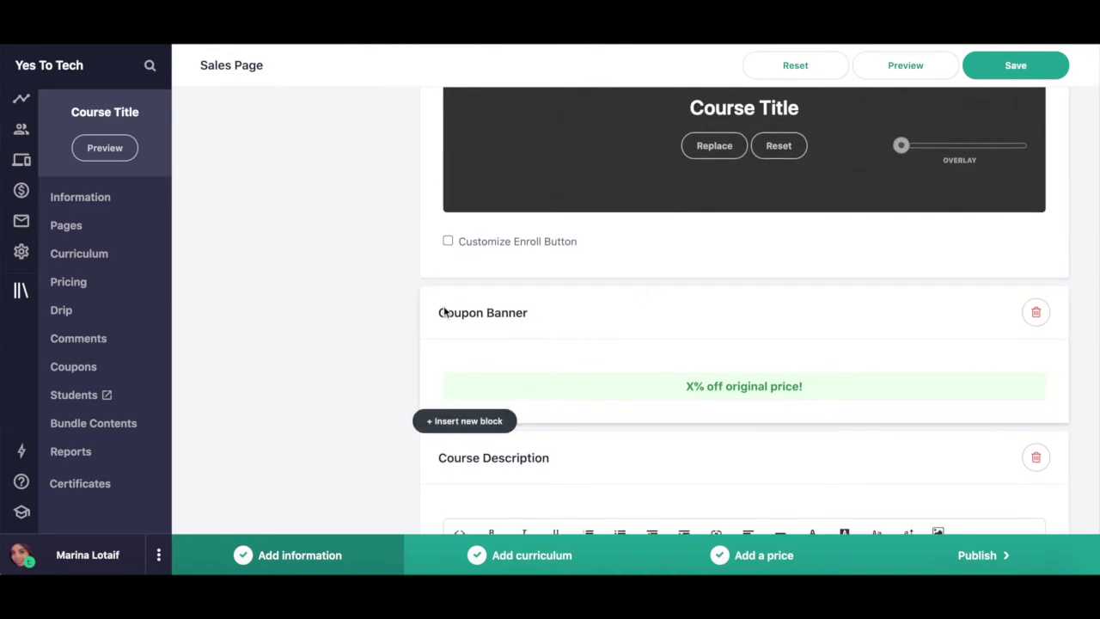
scroll(444, 312, "down", 2)
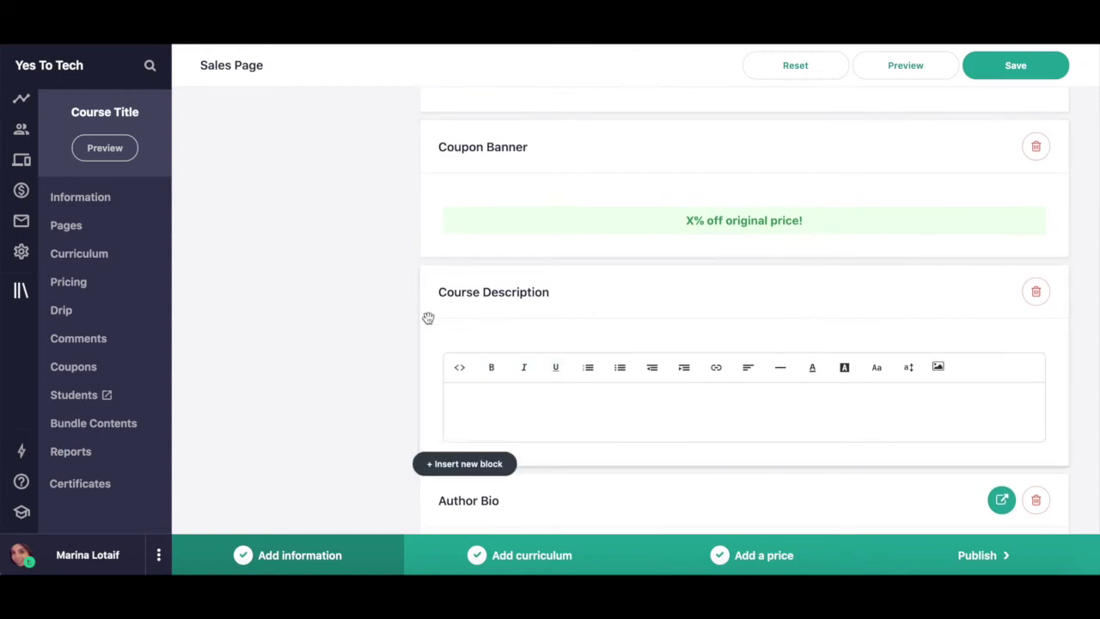
left_click_drag(429, 315, 431, 175)
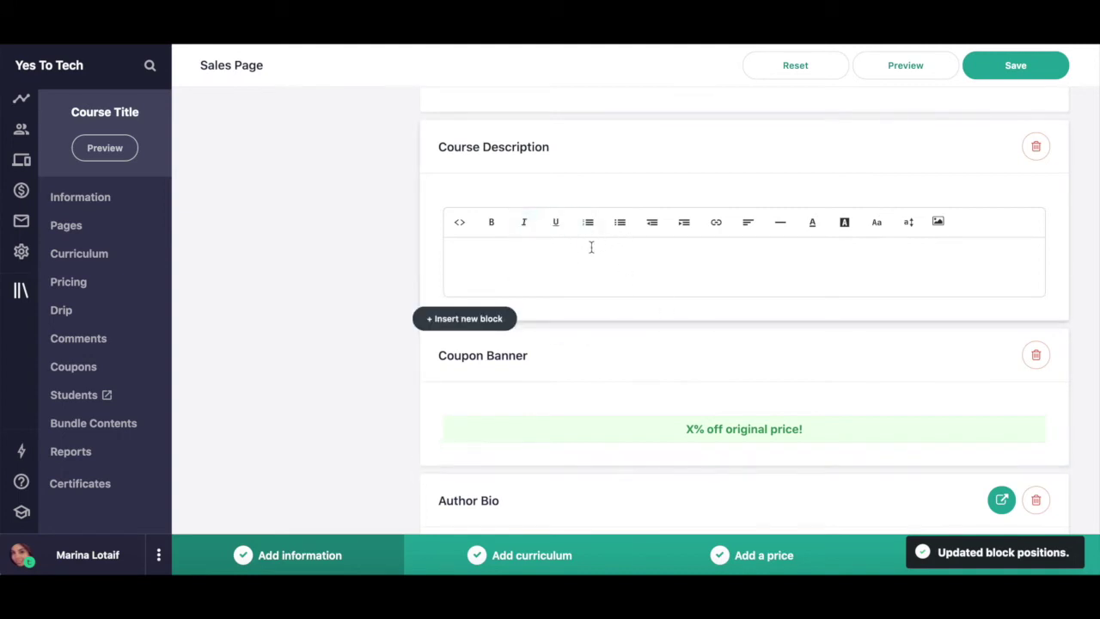
Delete the Bundled Courses block from the sales page and confirm the deletion
left_click(523, 269)
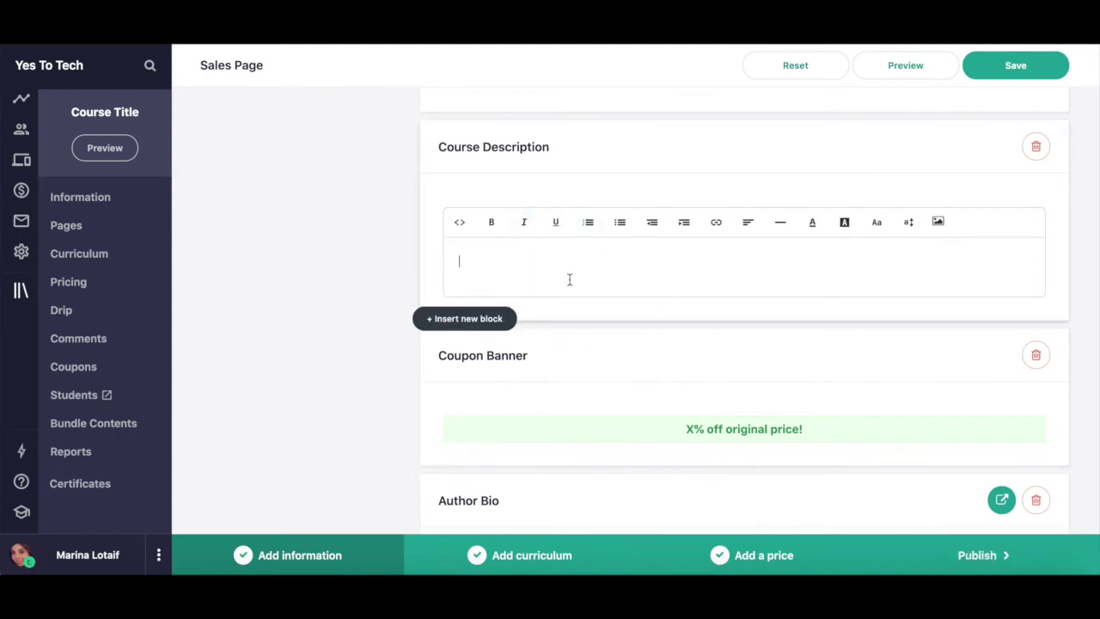
scroll(584, 258, "down", 1)
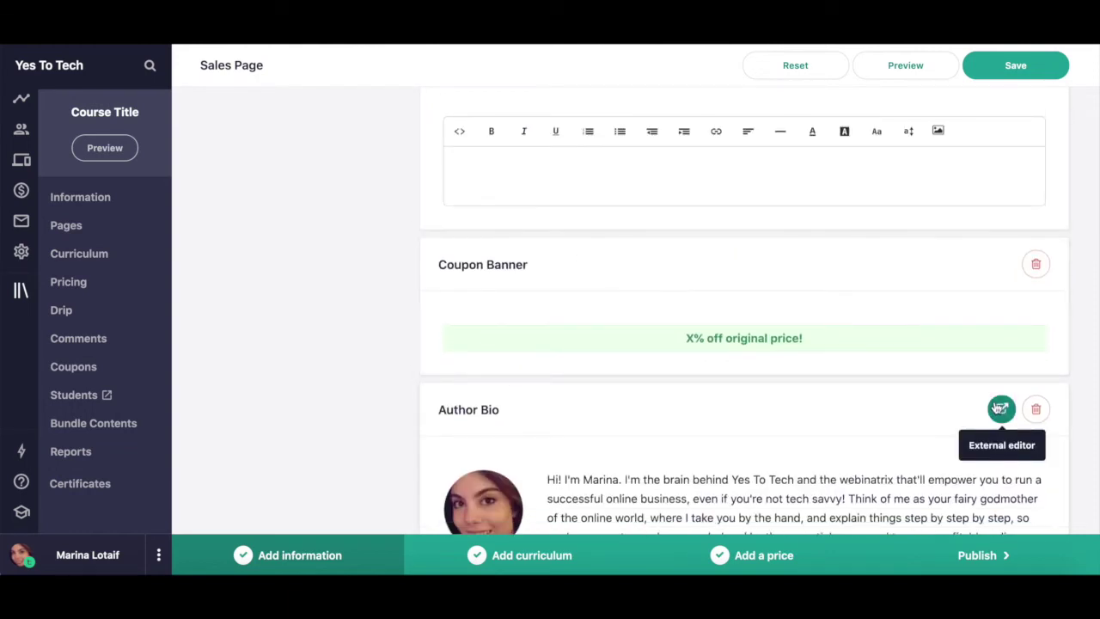
scroll(925, 376, "down", 5)
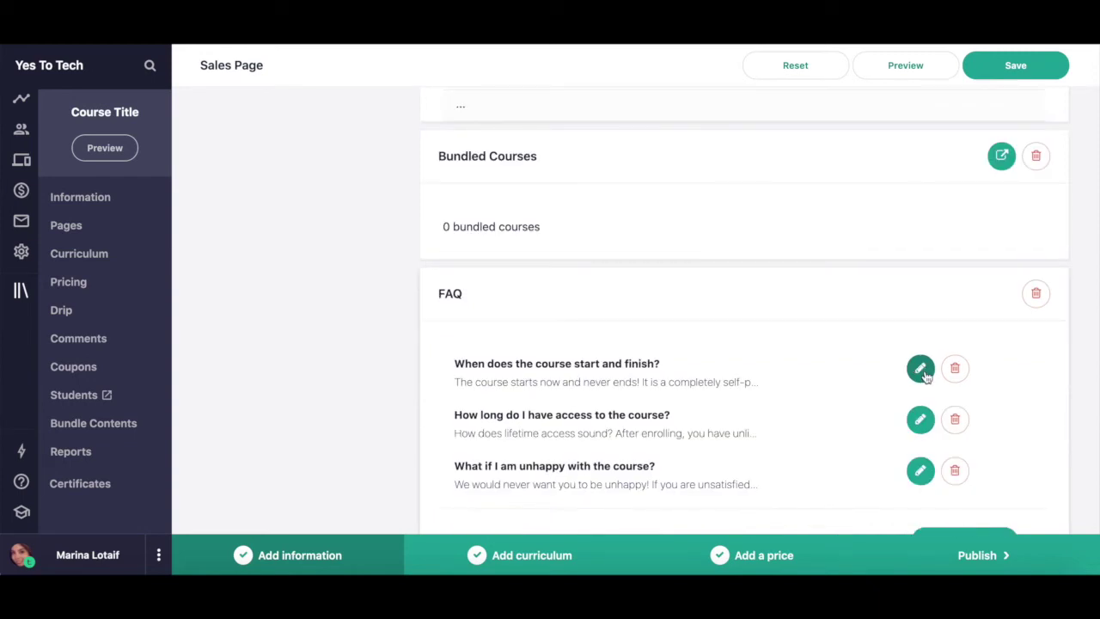
scroll(905, 225, "up", 1)
scroll(905, 226, "up", 2)
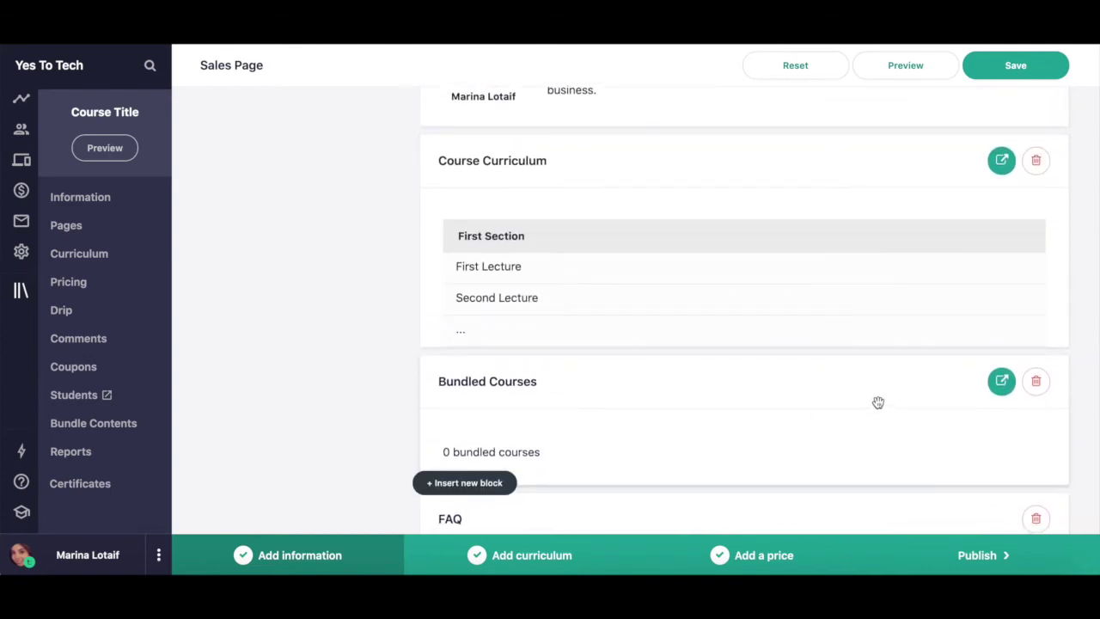
left_click(1038, 384)
left_click(602, 352)
Examine the sales page settings and the list of other block types that can be inserted below the Coupon Banner
scroll(625, 361, "down", 1)
scroll(625, 360, "down", 15)
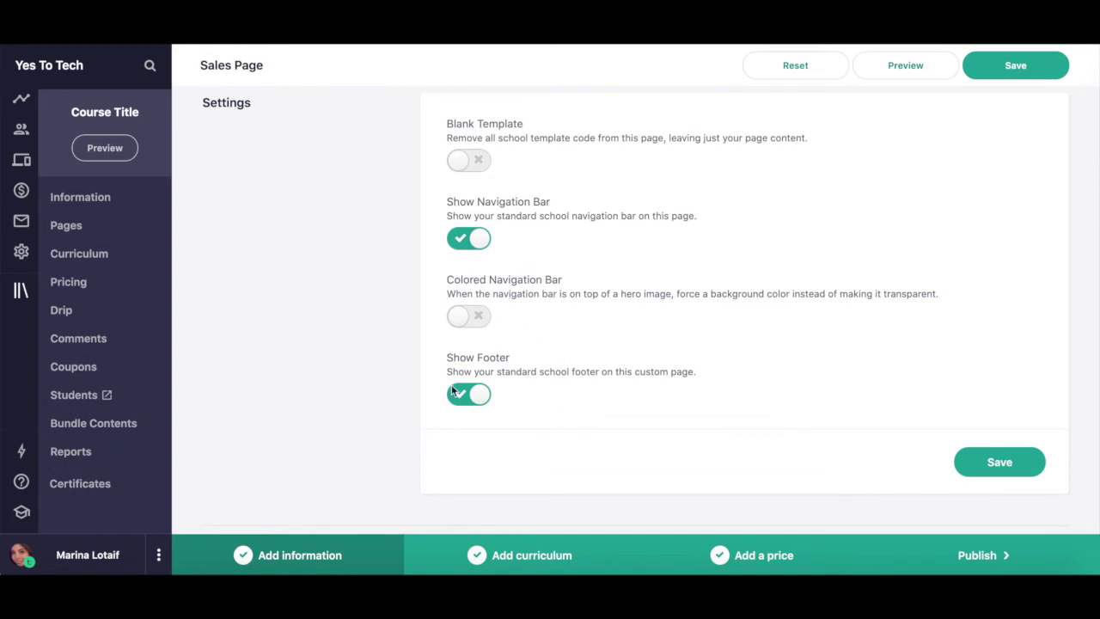
scroll(496, 392, "up", 10)
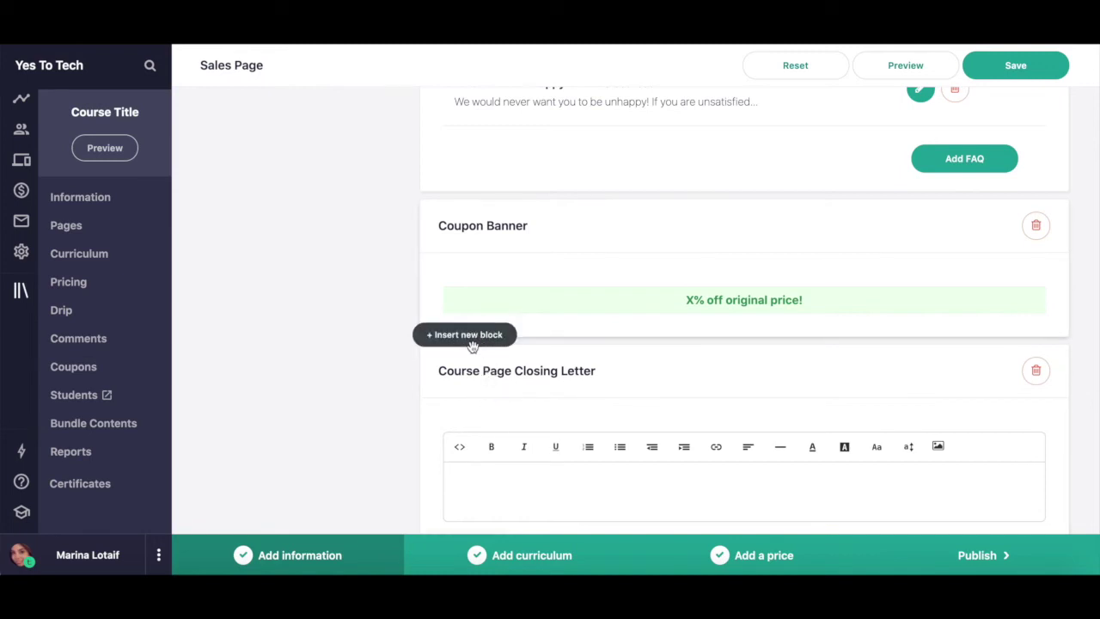
left_click(472, 338)
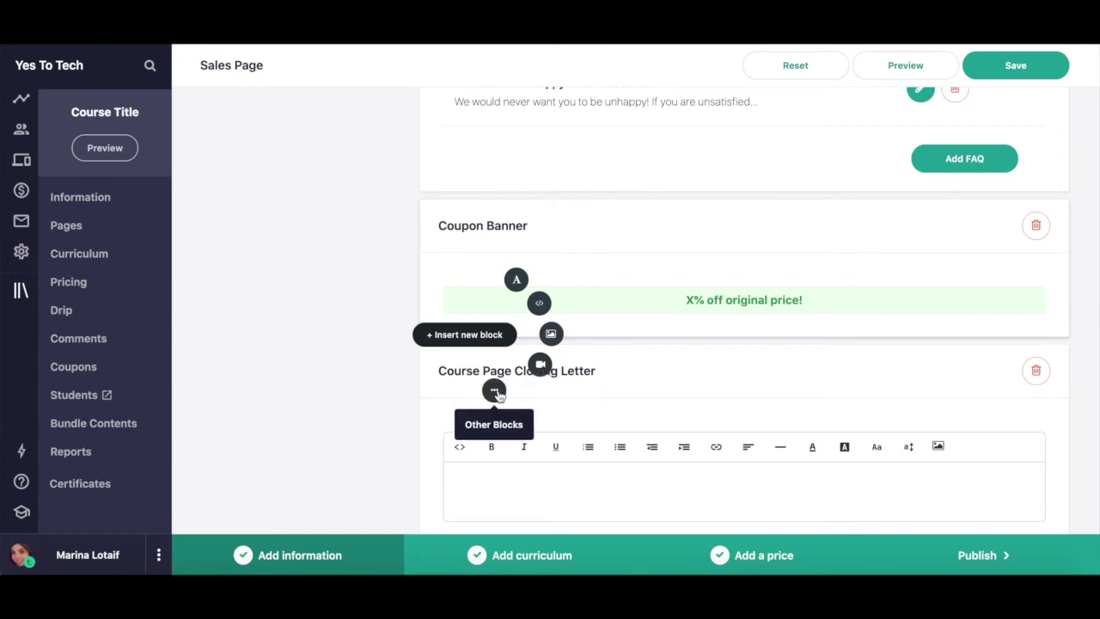
left_click(495, 392)
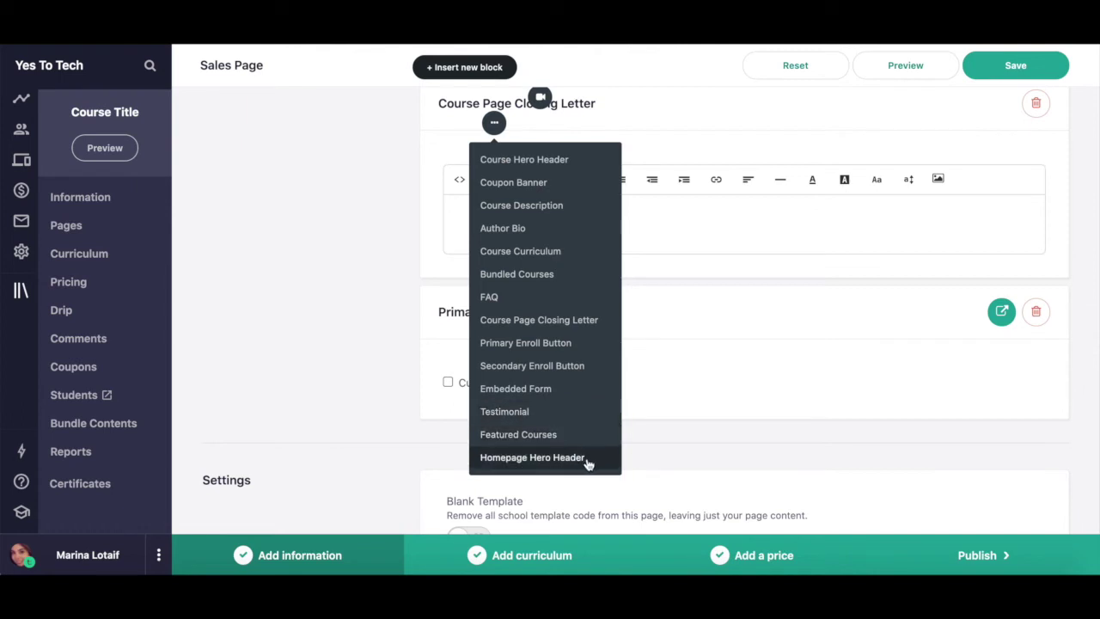
Save the sales page and look through its preview
left_click(982, 70)
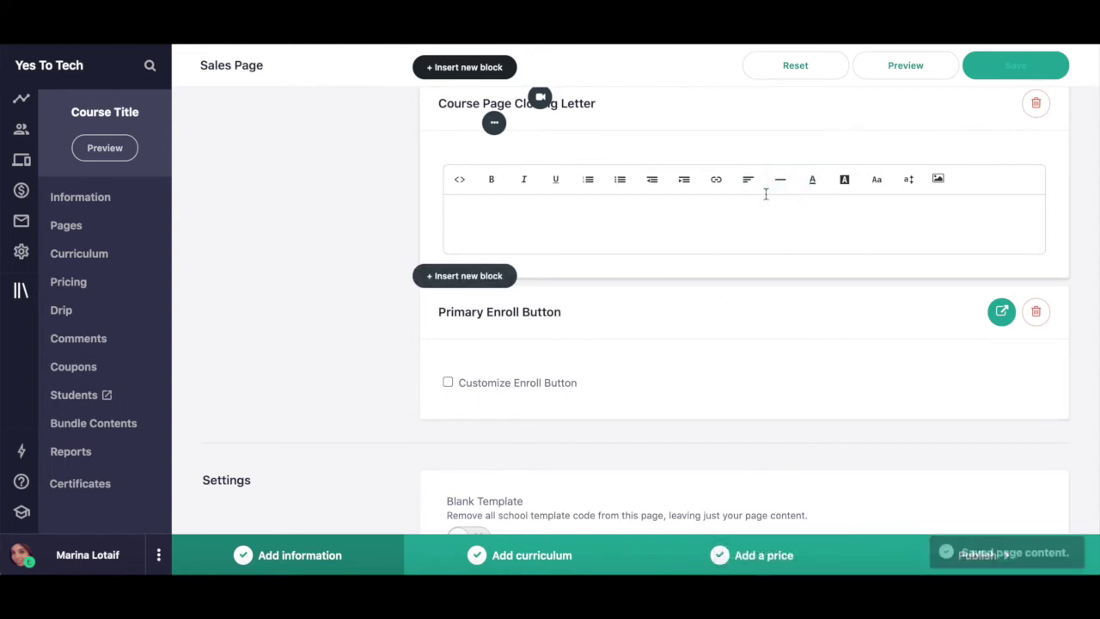
left_click(933, 76)
scroll(815, 221, "down", 5)
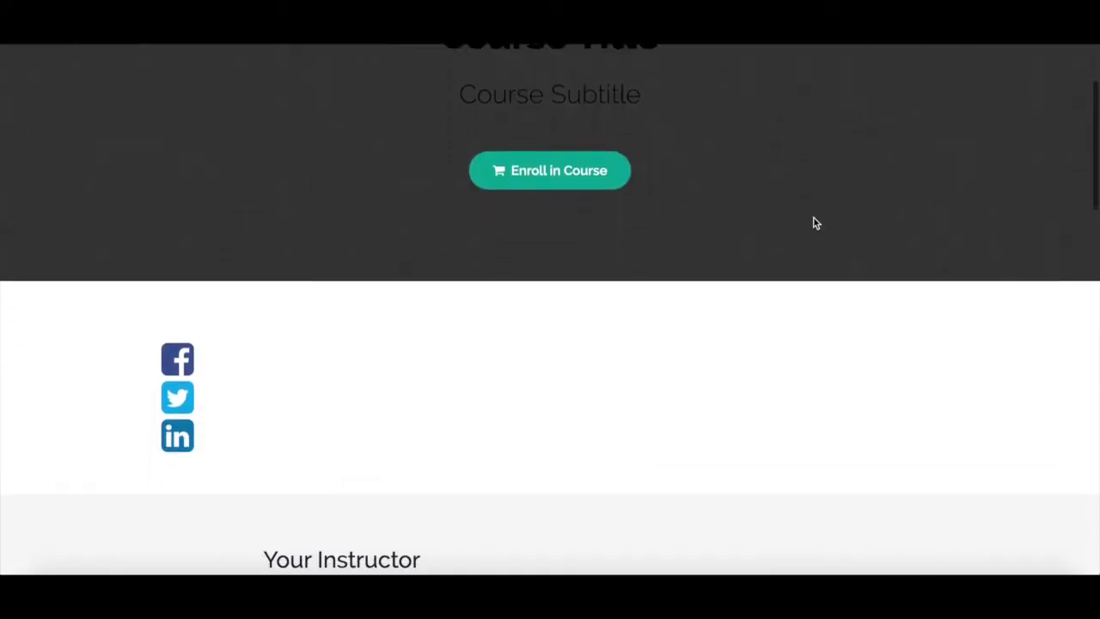
scroll(814, 221, "up", 10)
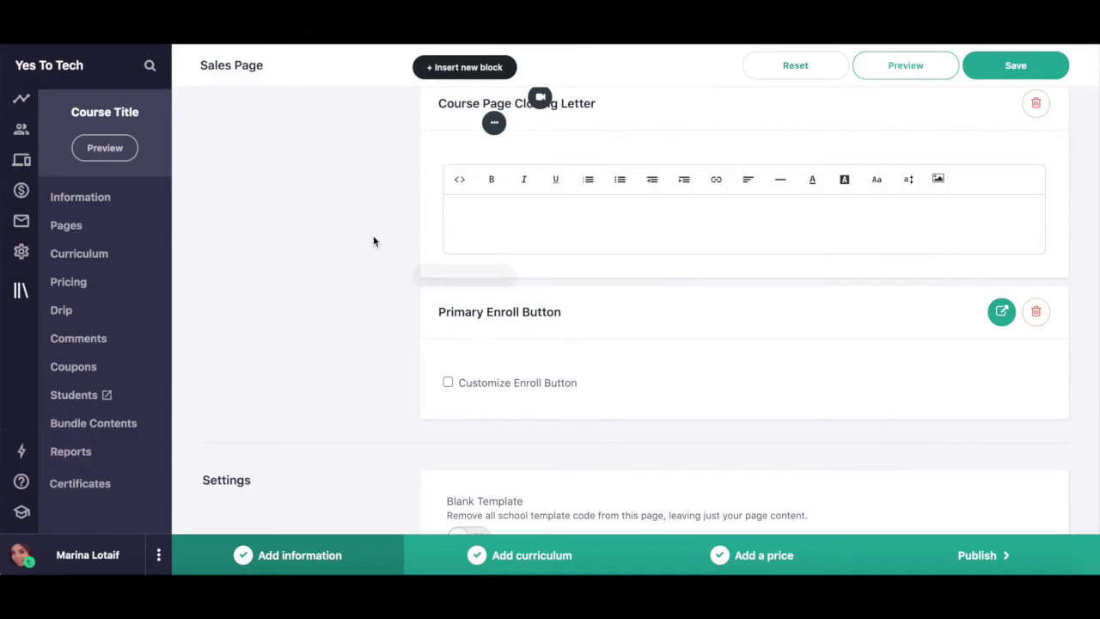
Open the course's checkout page for editing and look through its example of testimonials, perks and guarantee
left_click(75, 228)
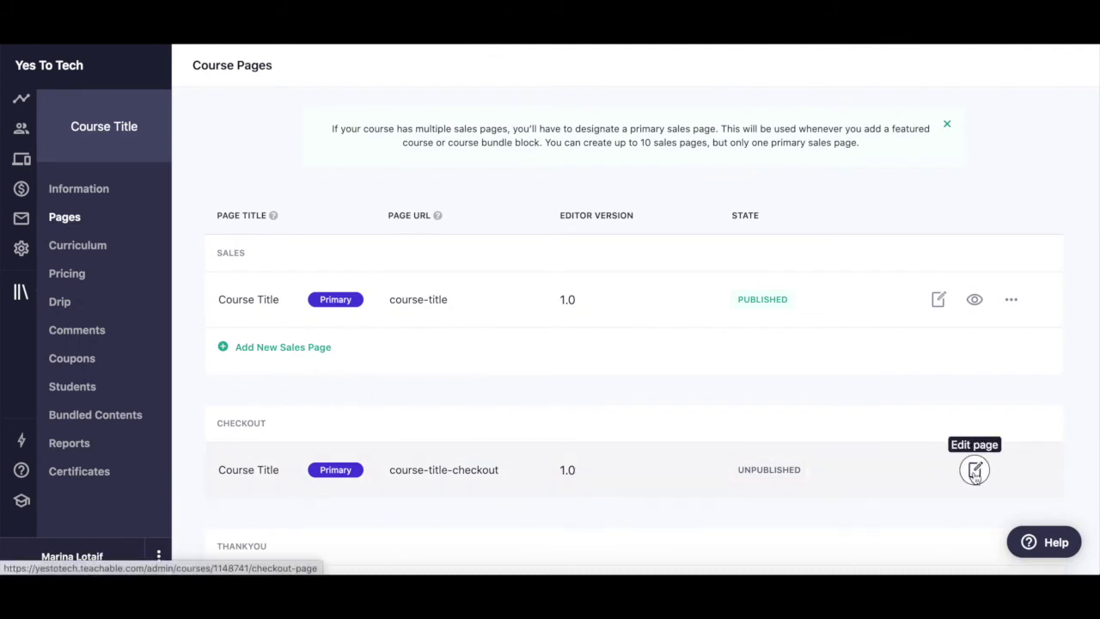
left_click(975, 470)
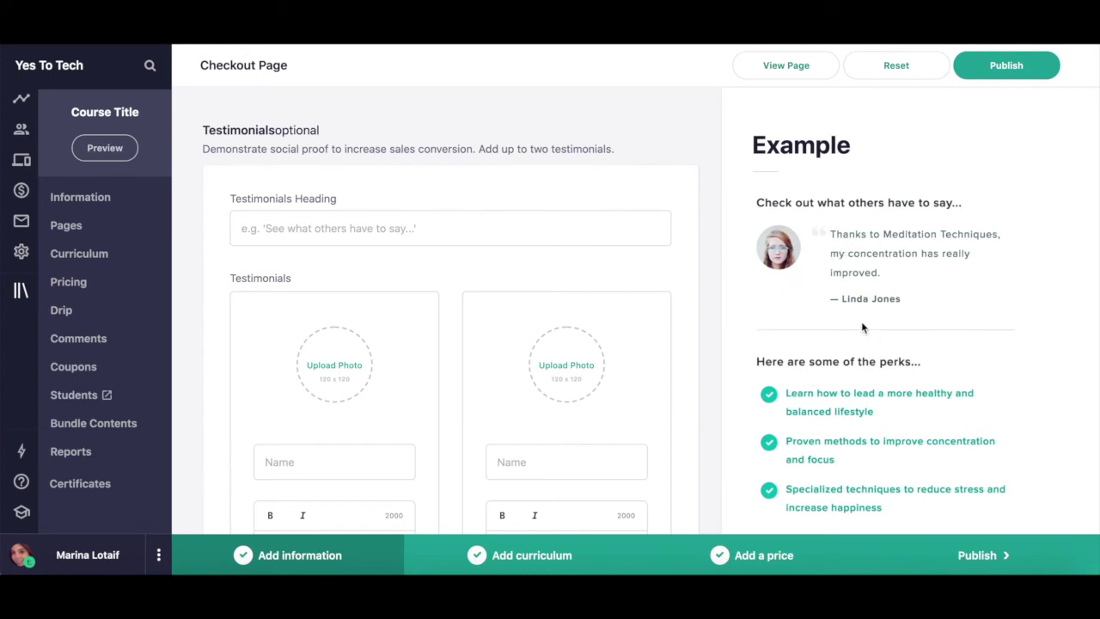
scroll(868, 344, "down", 2)
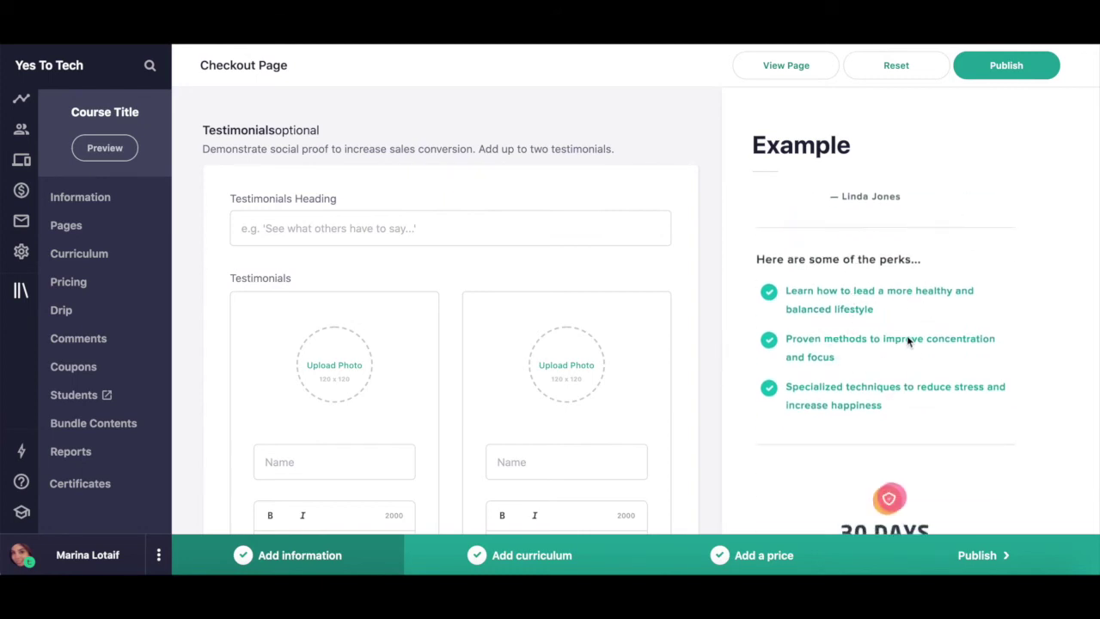
scroll(907, 341, "down", 1)
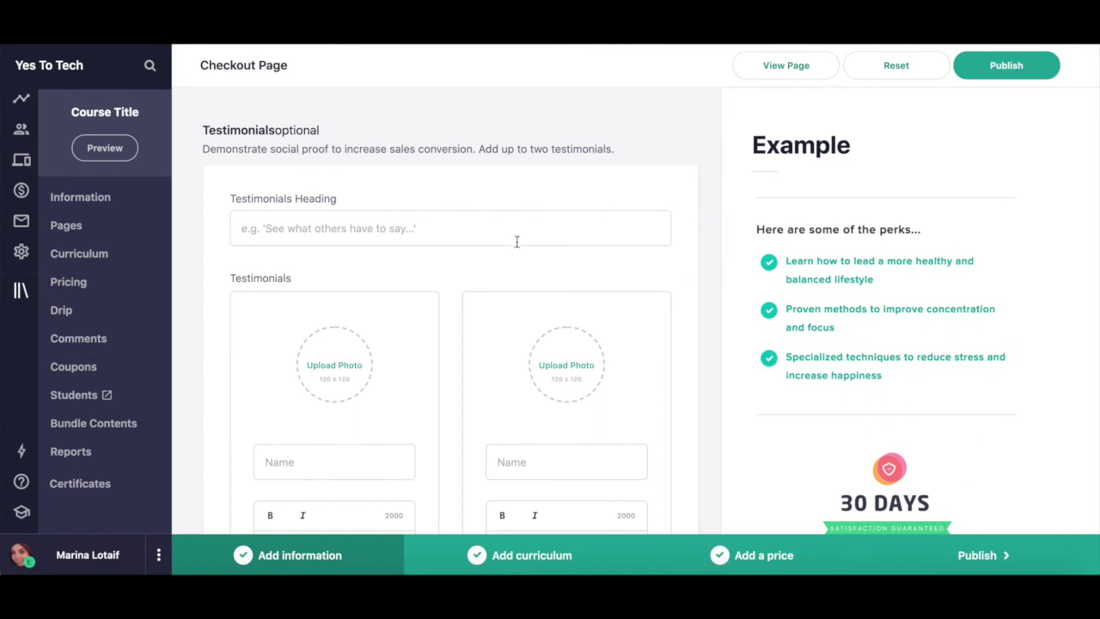
Open the checkout page of the 97.00 USD one-time purchase plan and look through it
left_click(68, 281)
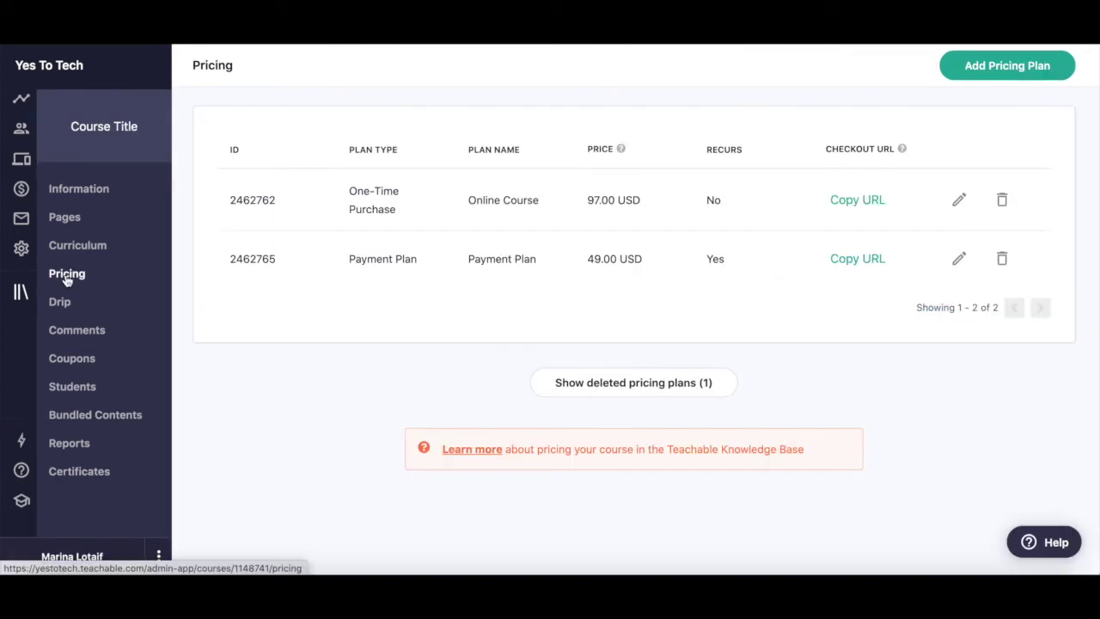
left_click(843, 201)
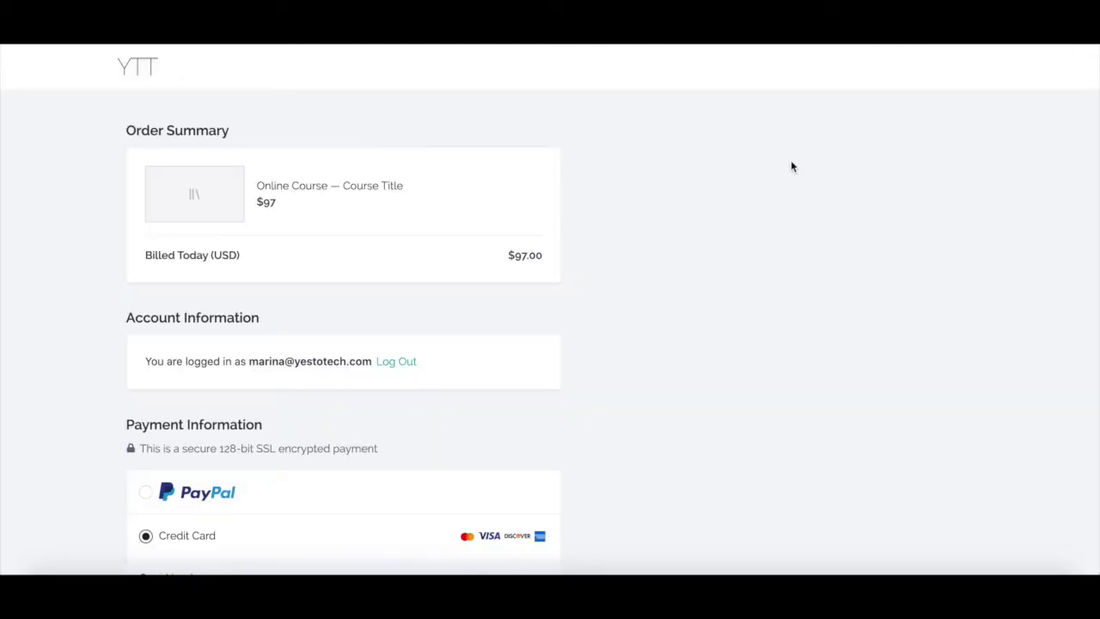
scroll(791, 163, "down", 3)
scroll(791, 160, "down", 2)
scroll(791, 159, "up", 1)
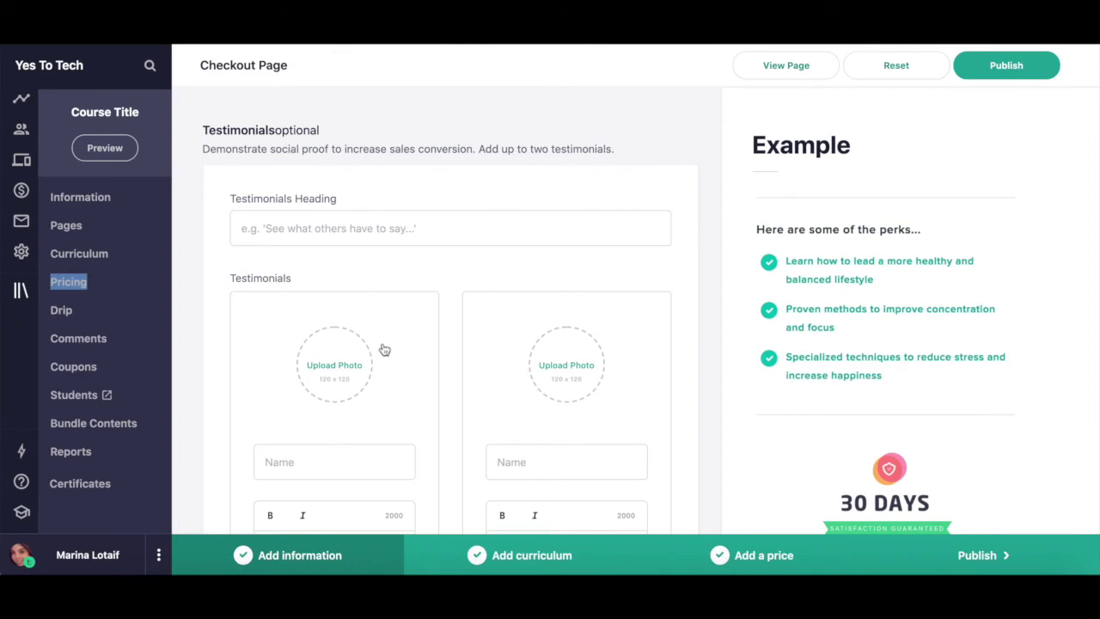
Set the checkout page's testimonials heading to "Check out what others have to say..." and the first testimonial's text to "Thanks so much! Loved this course!"
scroll(447, 361, "down", 5)
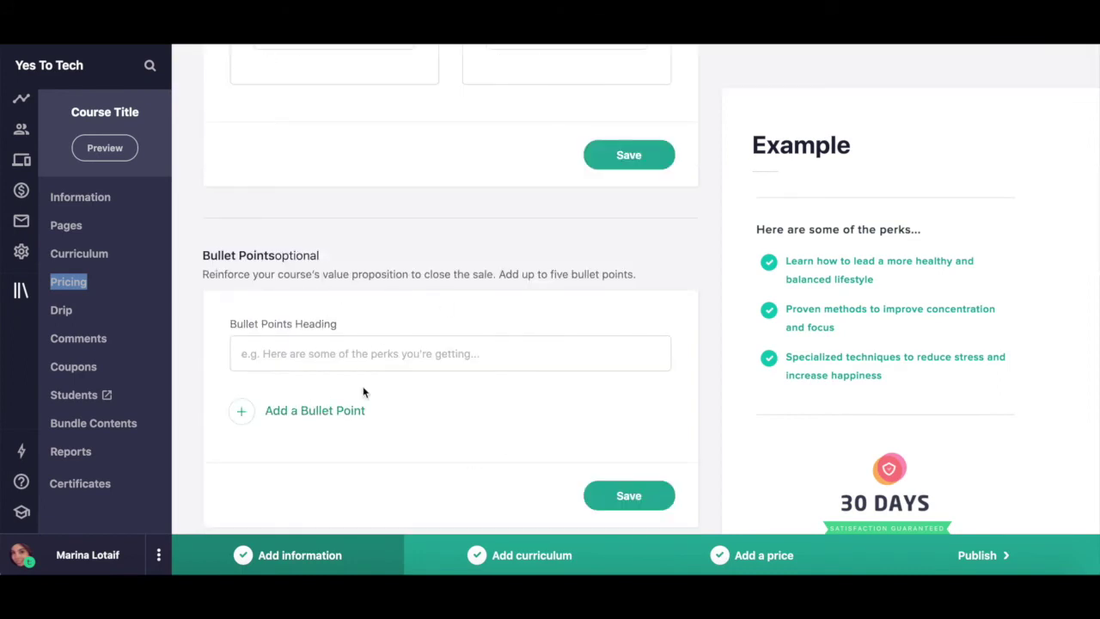
scroll(363, 391, "down", 4)
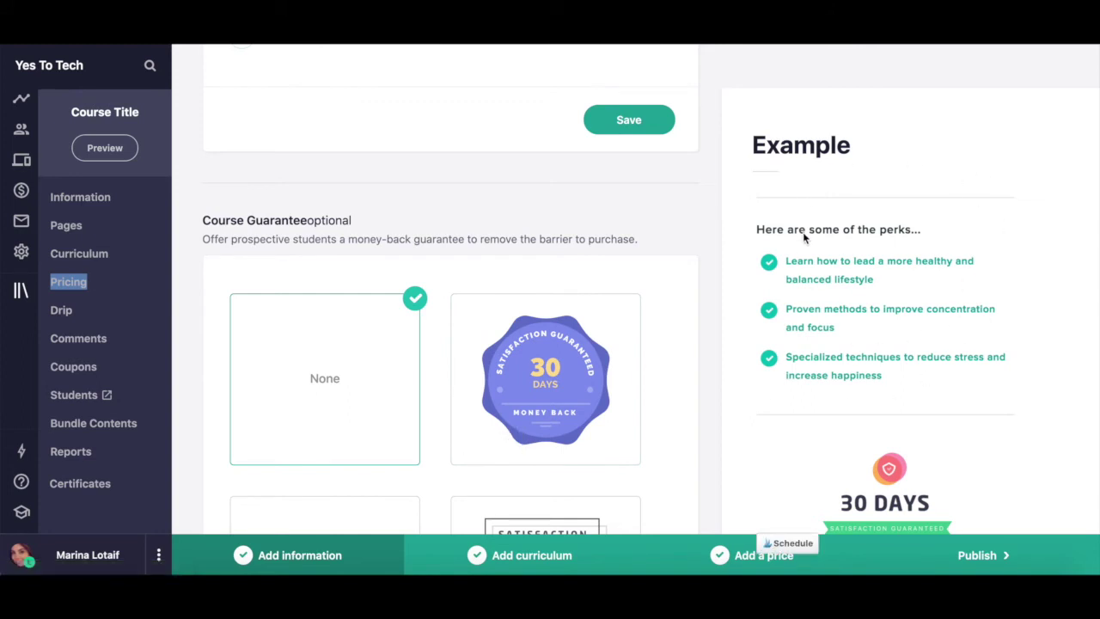
scroll(637, 320, "up", 5)
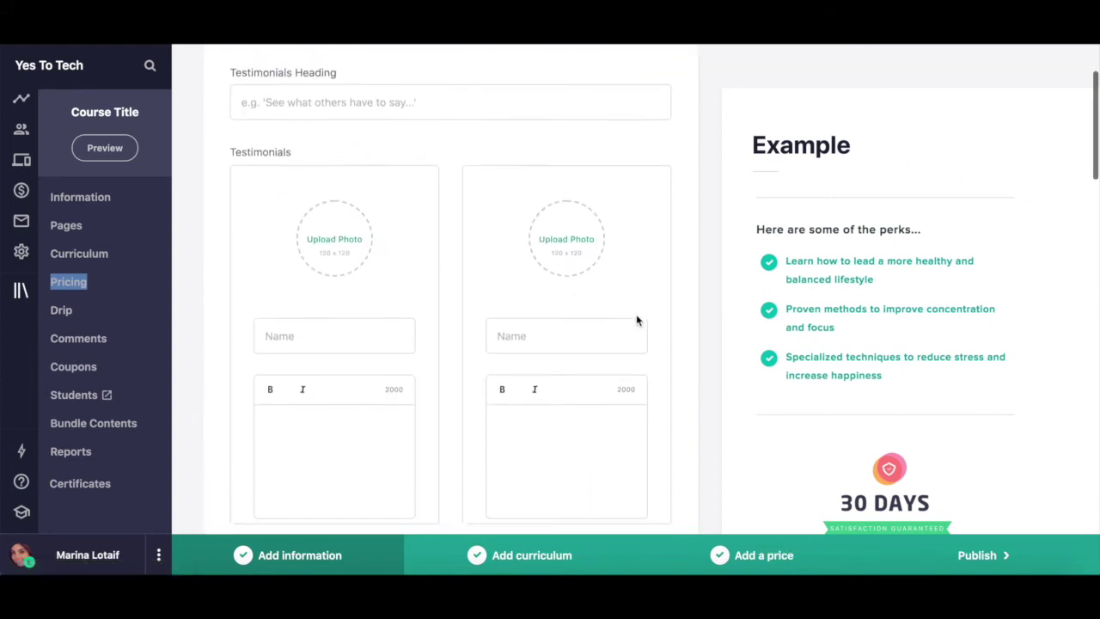
scroll(637, 320, "down", 5)
scroll(637, 319, "up", 10)
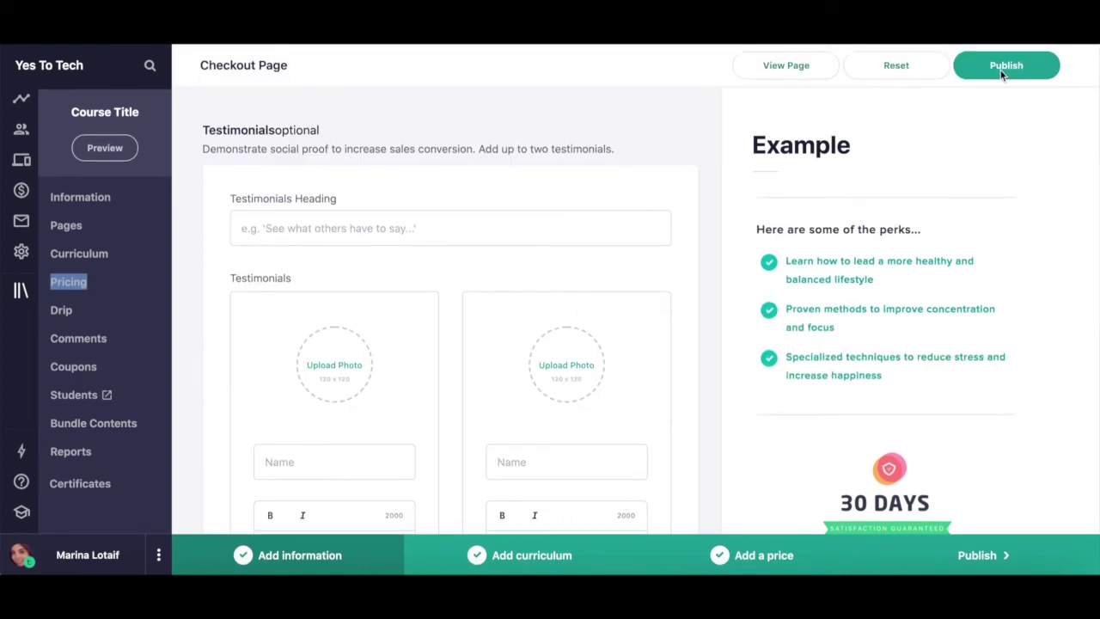
left_click(344, 228)
type("Check out what others have to say...")
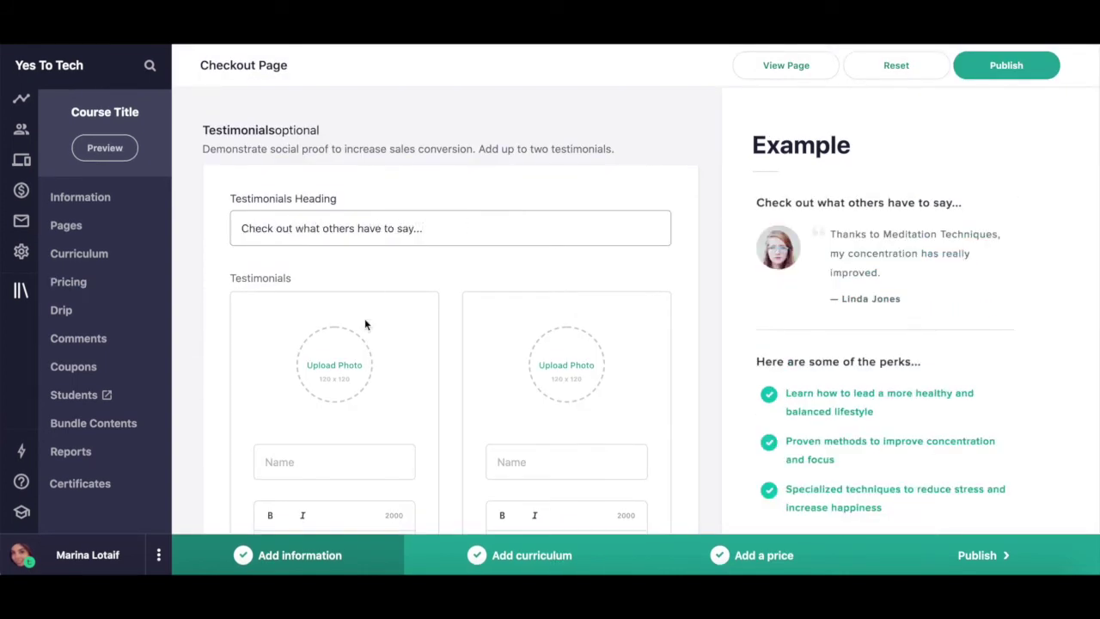
scroll(364, 321, "down", 2)
left_click(344, 383)
type("Thanks so much! Loved this course!")
Set the bullet points heading to "So many amazing features!", add the bullet point "Check this out!" and save
scroll(365, 378, "down", 3)
left_click(365, 334)
type("So. any amazing features!")
left_click(315, 368)
type("Check this out!")
left_click(628, 235)
Choose the orange 30-day money-back badge as the course guarantee, save it and publish the checkout page
scroll(357, 330, "down", 5)
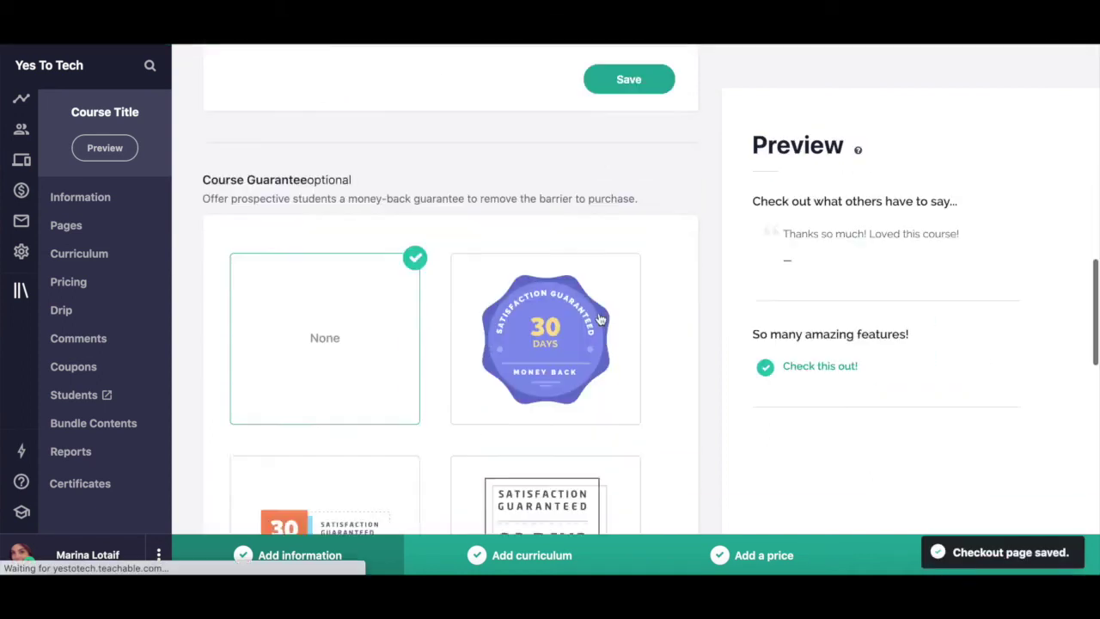
left_click(356, 331)
scroll(622, 410, "down", 6)
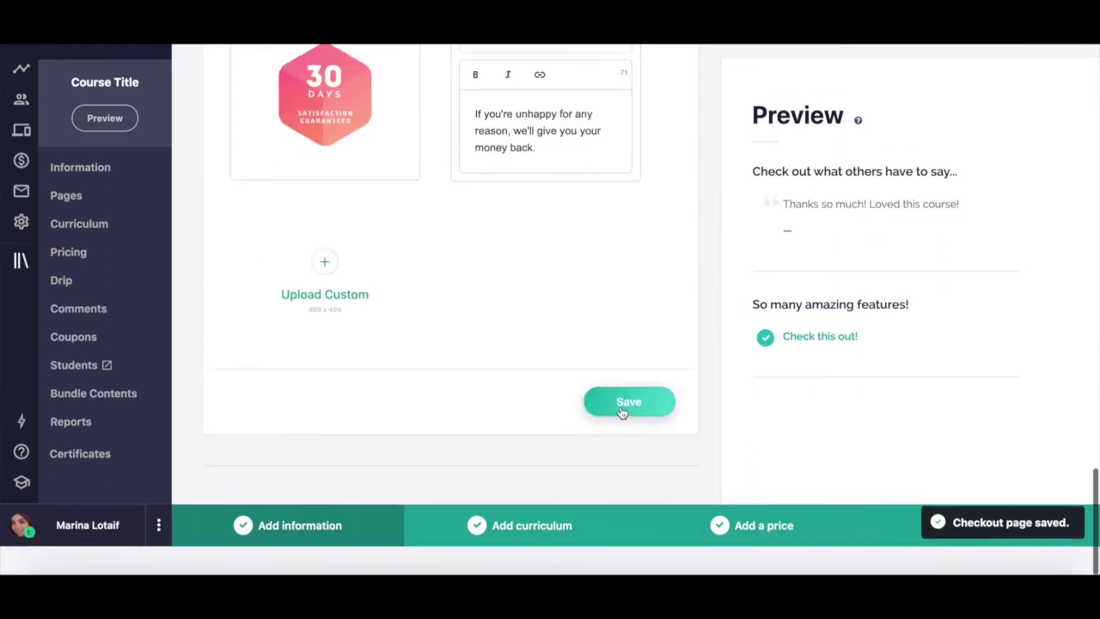
left_click(614, 441)
left_click(1007, 68)
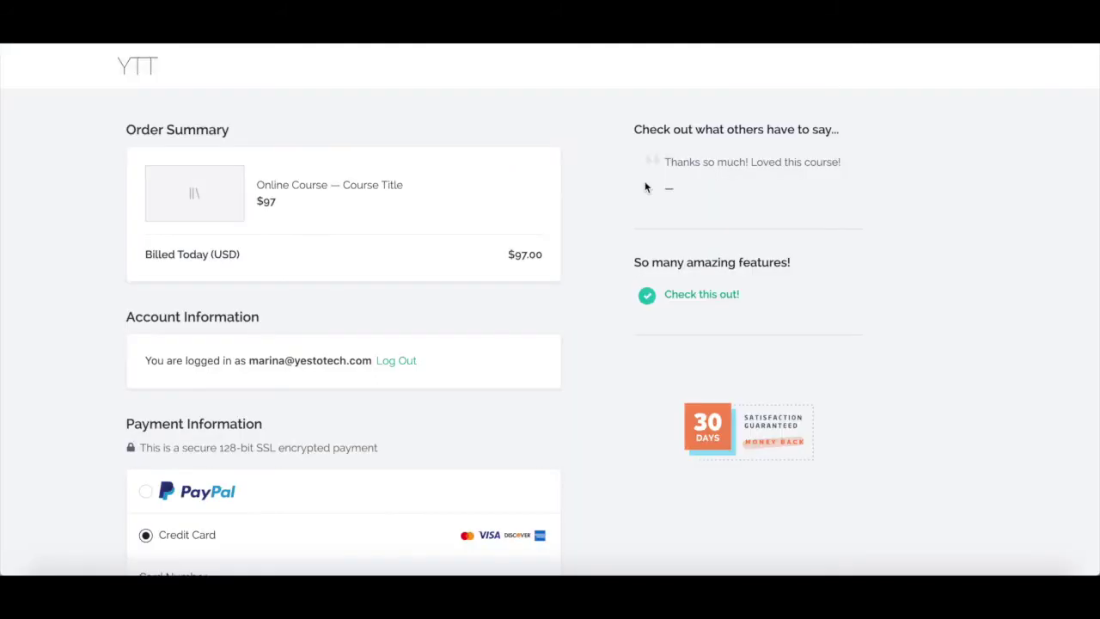
Look through the published checkout page with its testimonial, bullet point and guarantee badge
scroll(645, 187, "down", 3)
scroll(645, 185, "down", 1)
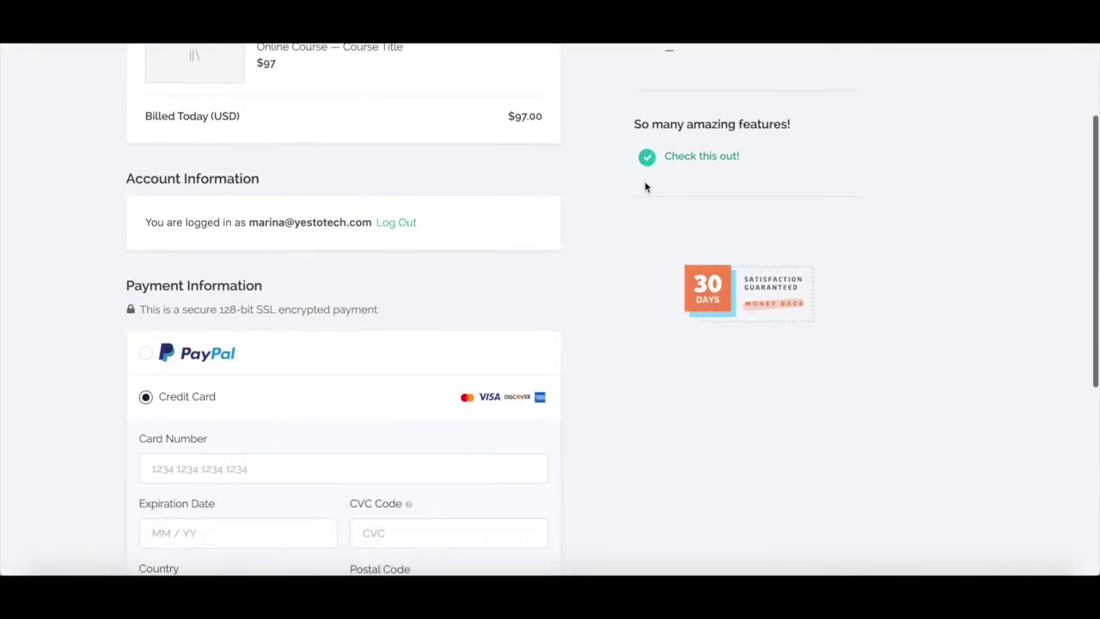
scroll(645, 185, "up", 3)
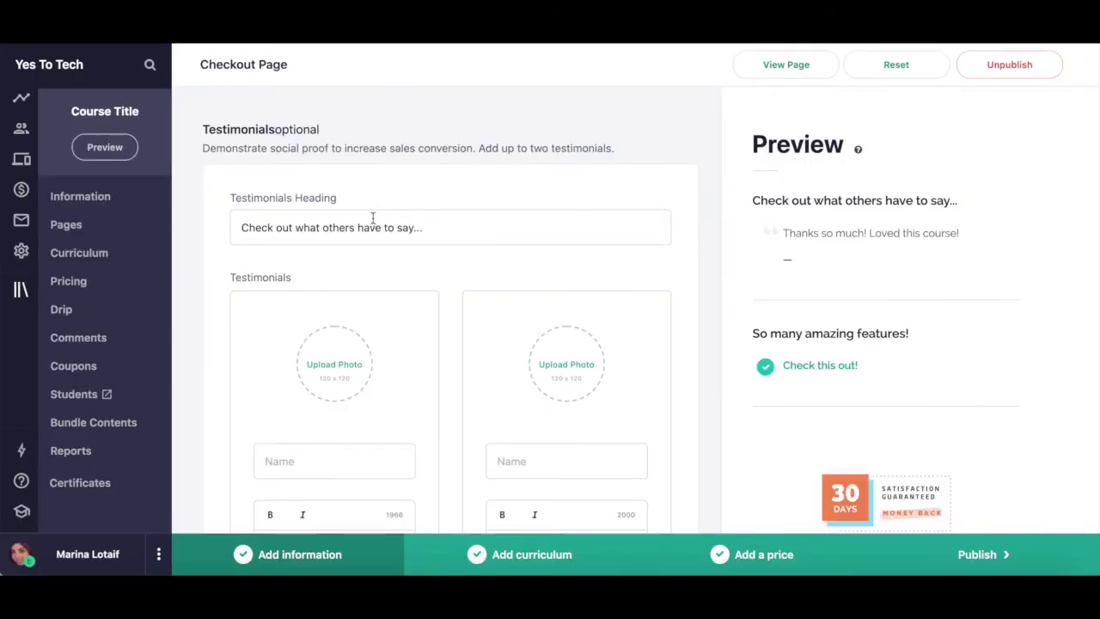
Open the course's thank you page for editing and move the Proceed to Course block above the Purchase Confirmation block
left_click(86, 229)
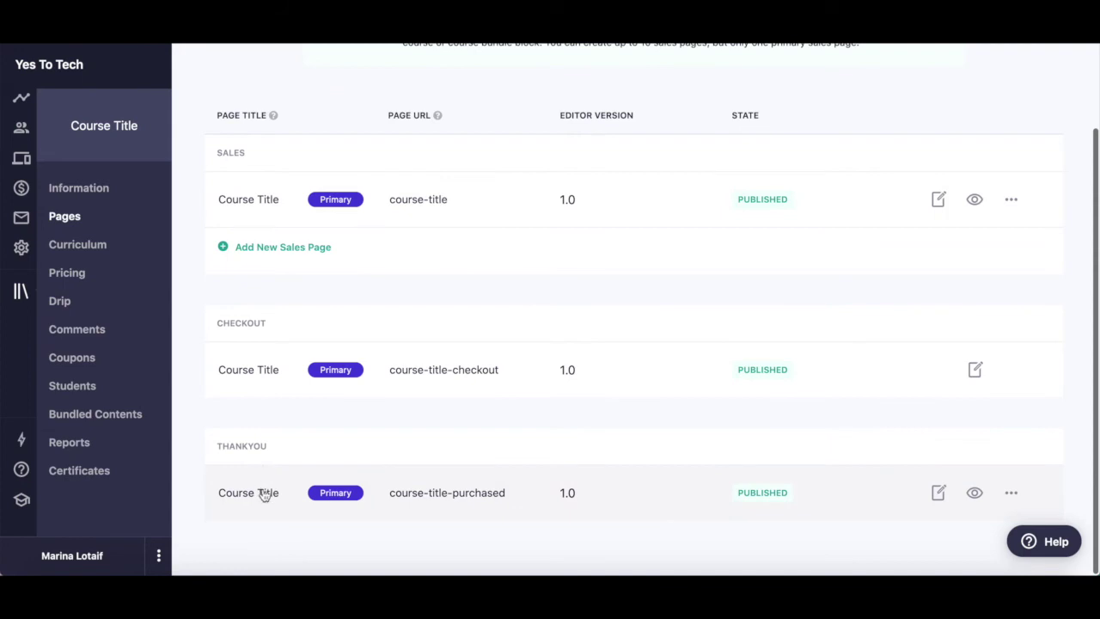
left_click(938, 493)
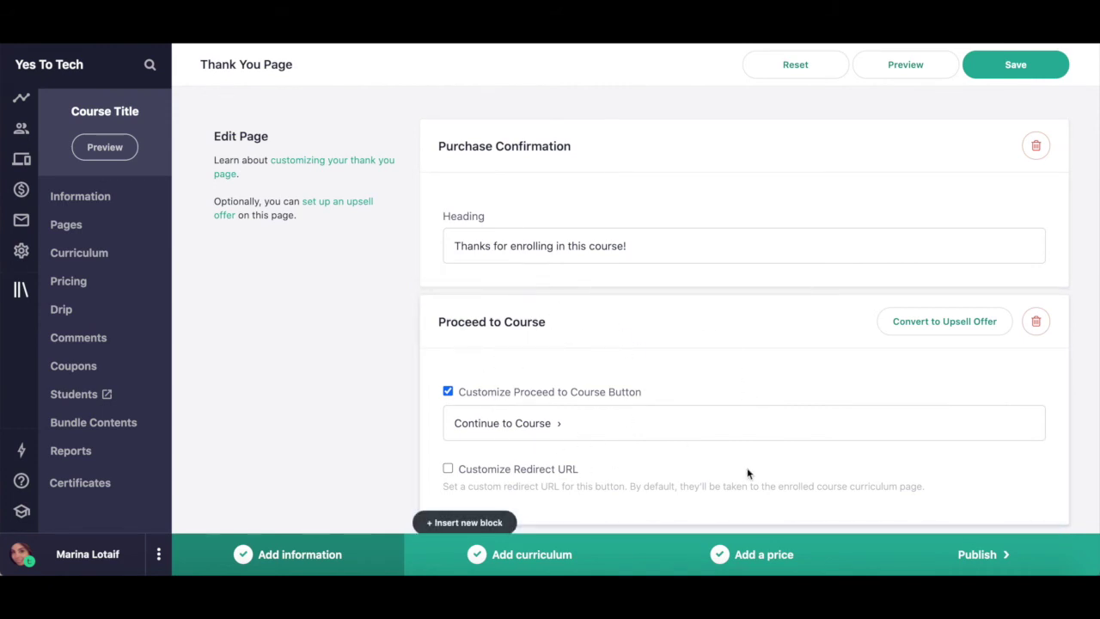
left_click(511, 308)
left_click_drag(511, 308, 504, 176)
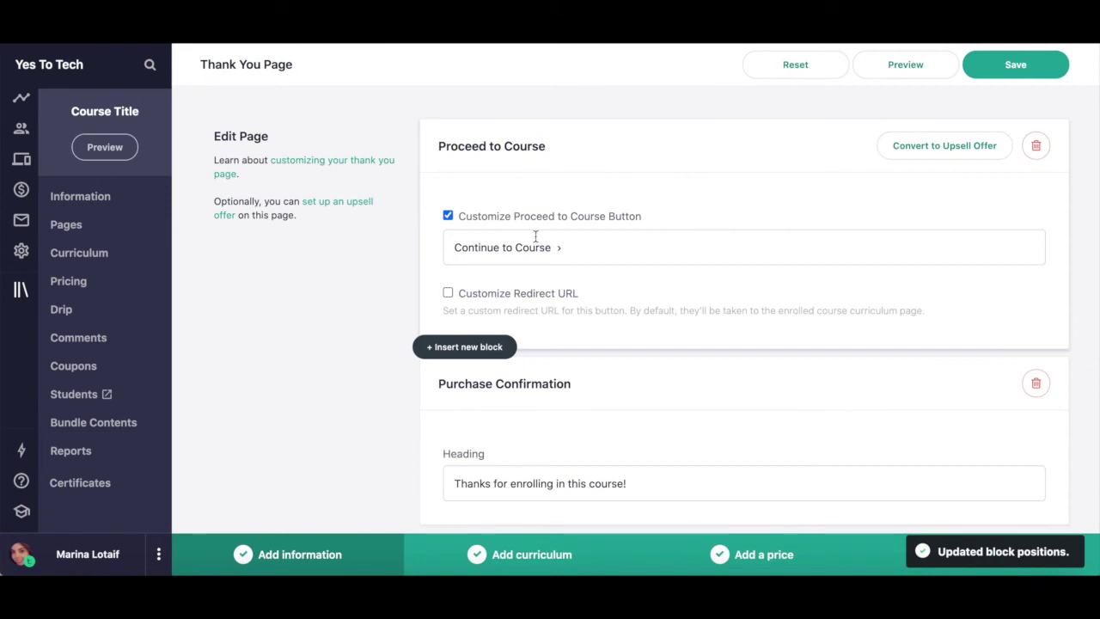
Examine the thank you page's insertable block types, suggested blocks, and template, navigation bar, footer and head code settings
scroll(531, 279, "down", 1)
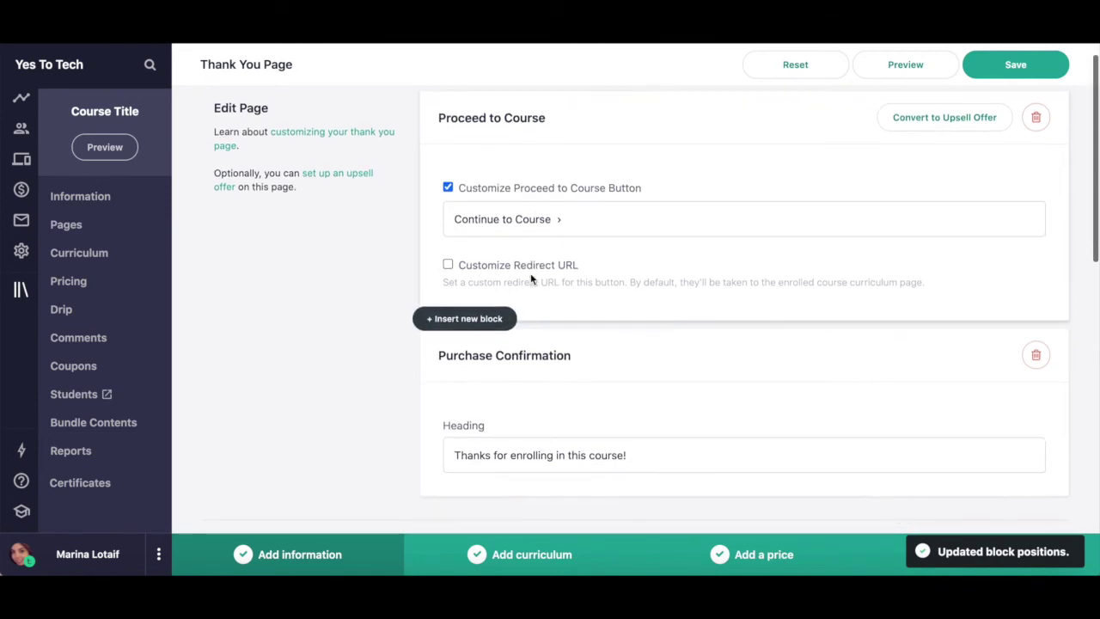
left_click(550, 218)
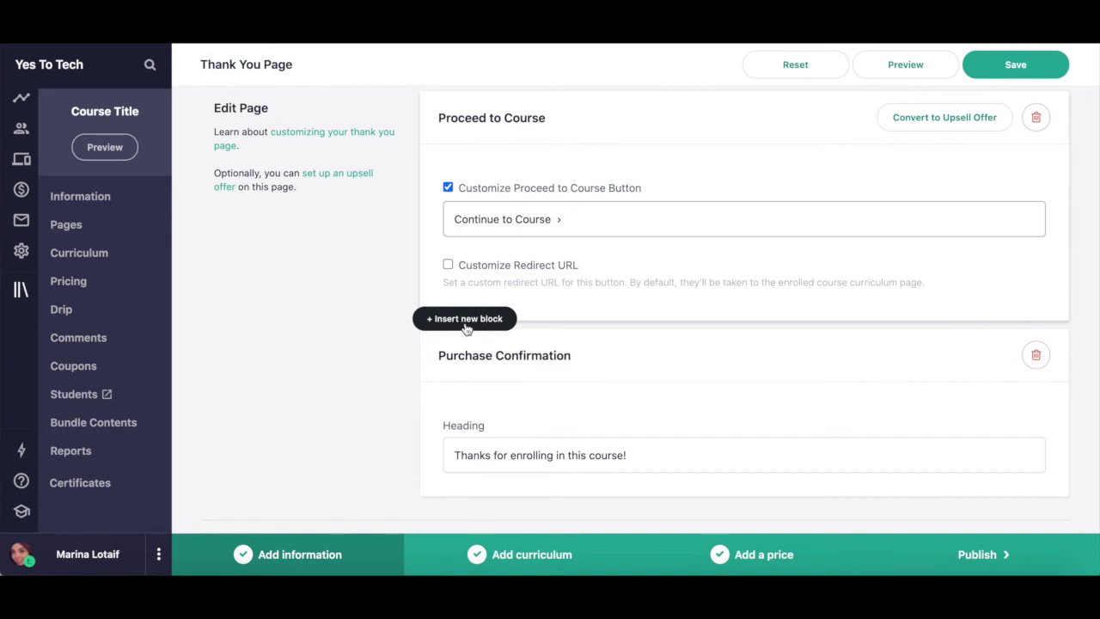
left_click(465, 321)
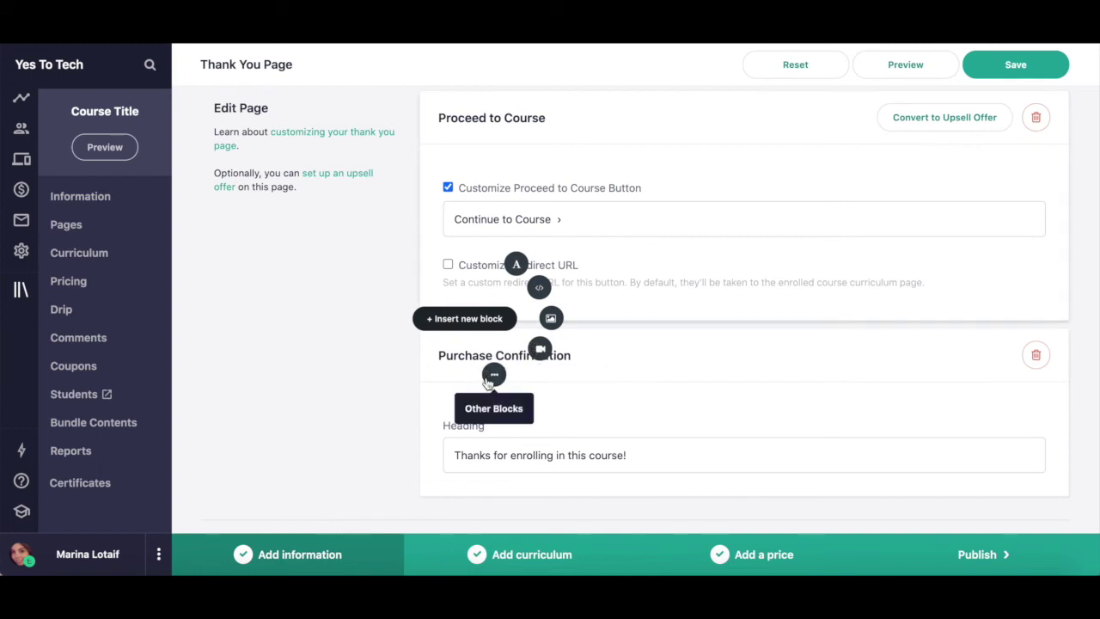
scroll(341, 353, "down", 4)
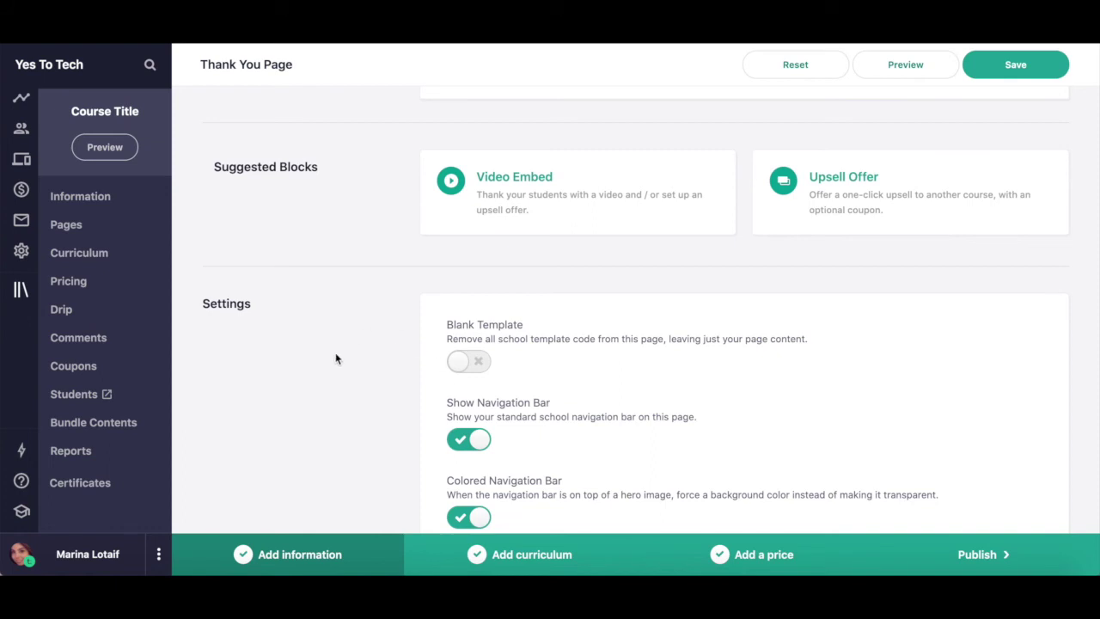
scroll(333, 378, "down", 3)
scroll(329, 390, "down", 1)
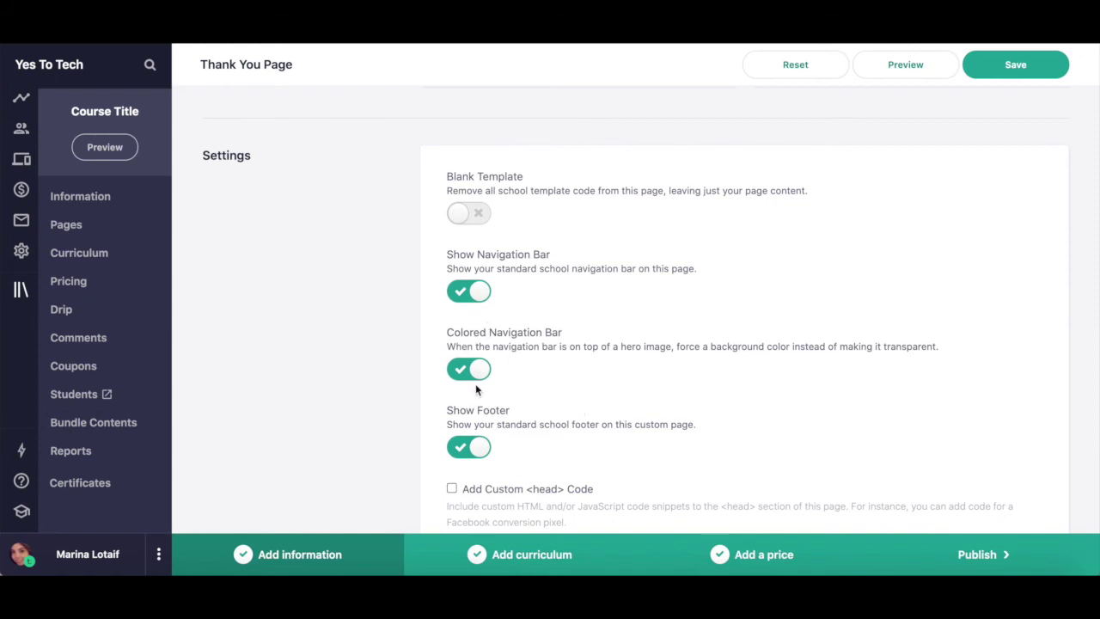
scroll(475, 384, "down", 2)
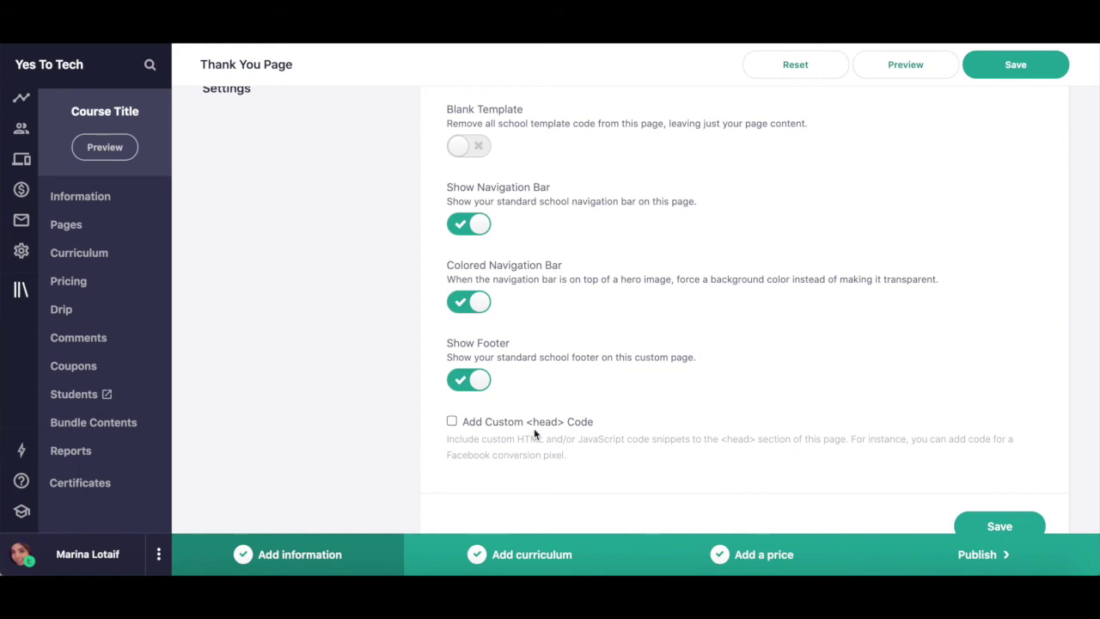
scroll(601, 386, "up", 15)
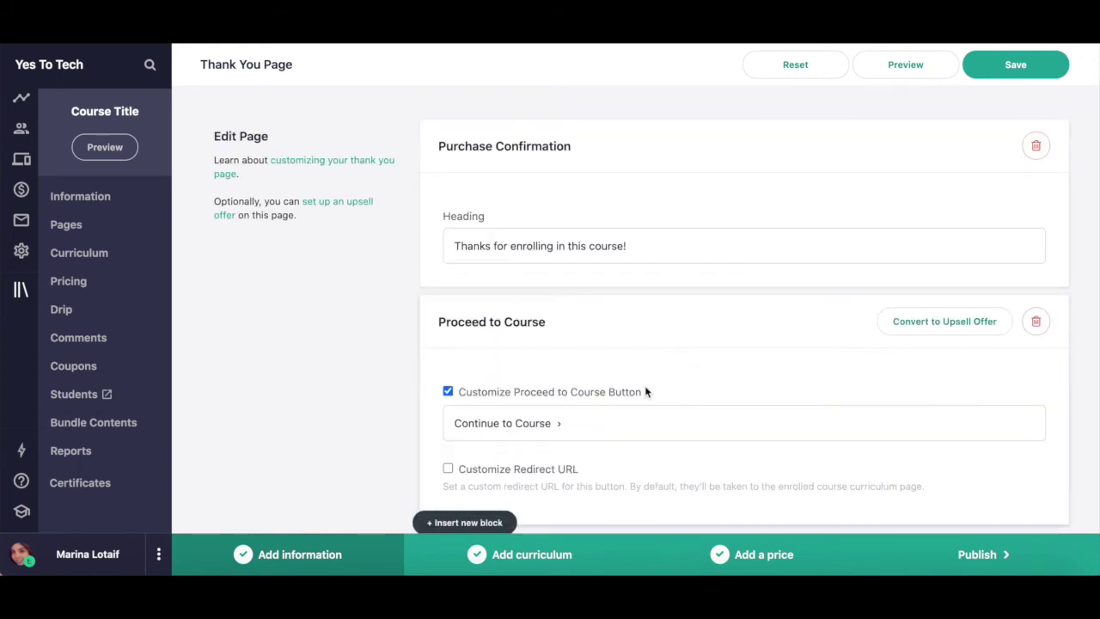
Convert the Proceed to Course block to an Upsell Offer and confirm the conversion
scroll(674, 421, "down", 1)
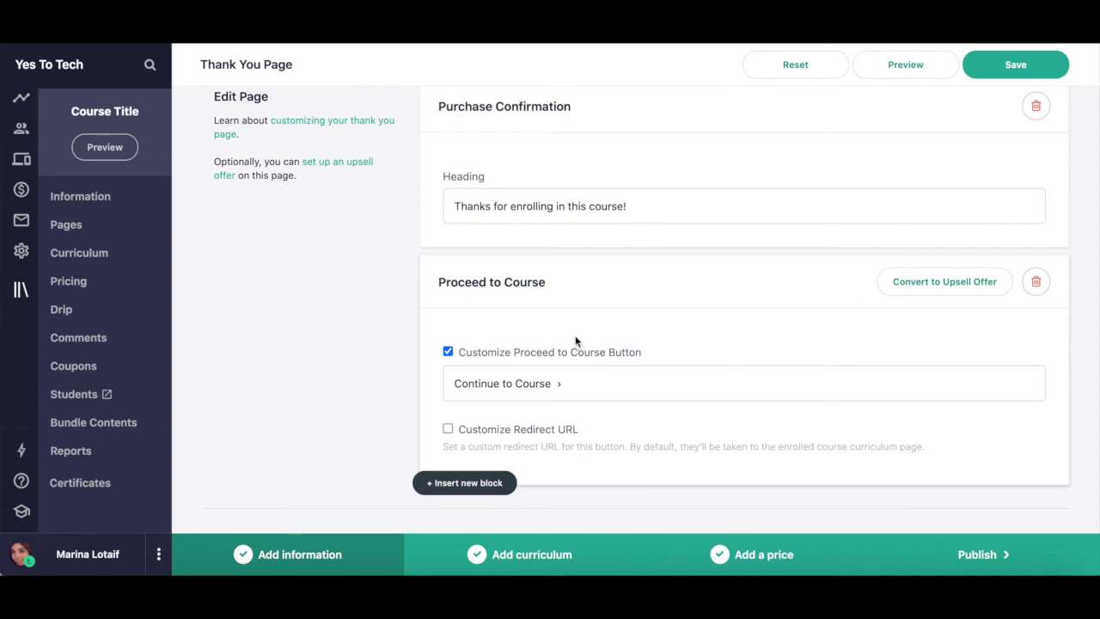
scroll(576, 341, "down", 1)
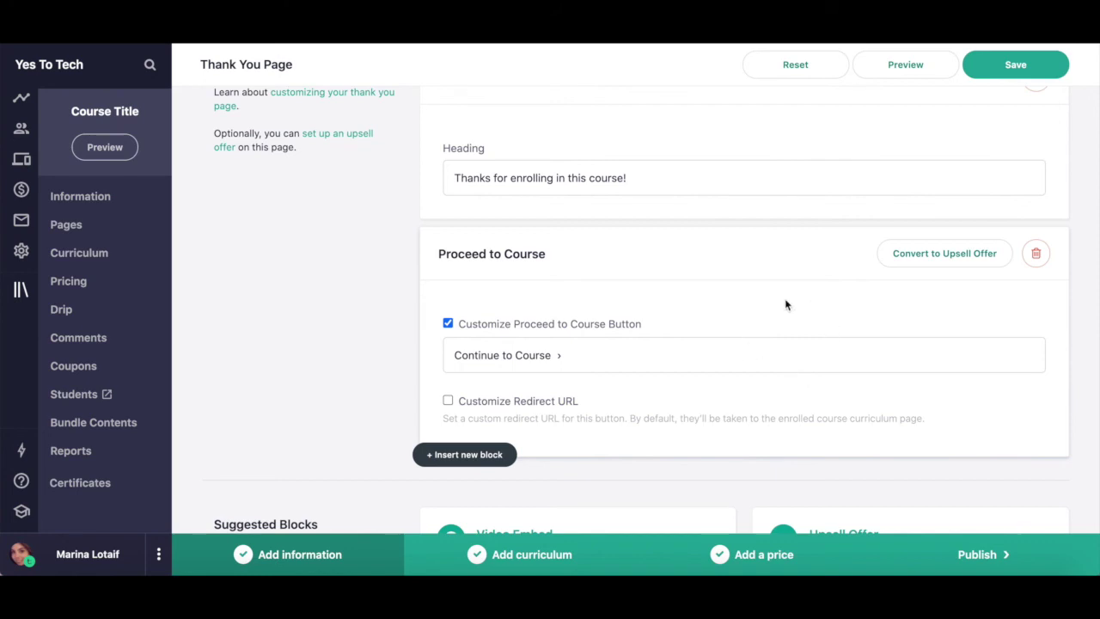
left_click(919, 258)
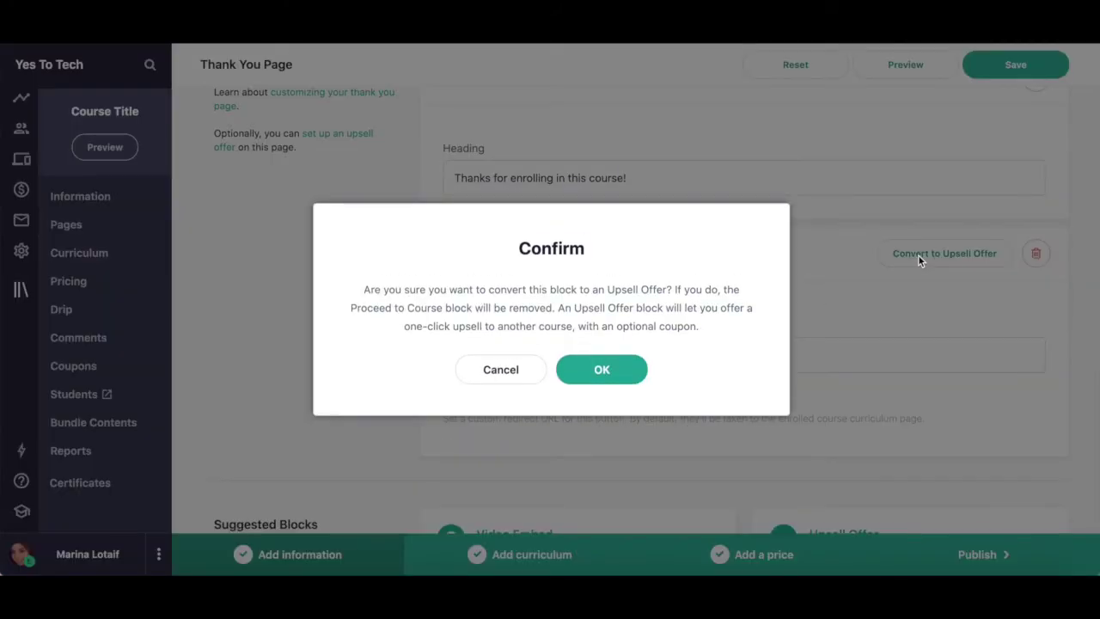
left_click(624, 368)
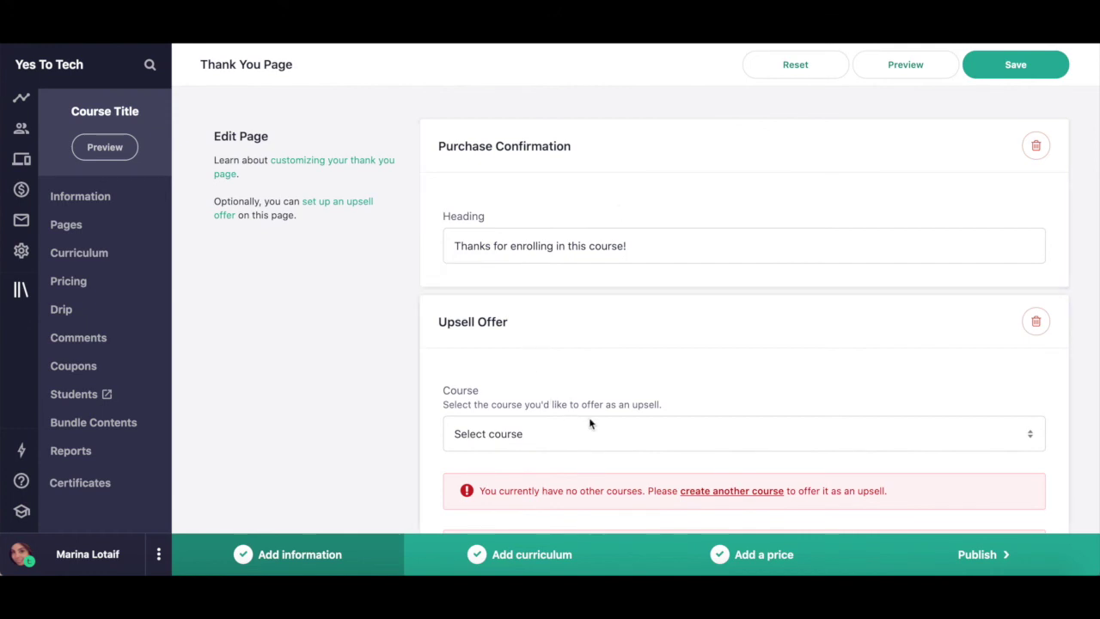
Set the upsell course to "Wonder Website - Tripwire" with the pricing plan "Save over 50% OFF when you join RIGHT NOW! - $97"
scroll(574, 363, "down", 1)
scroll(573, 363, "down", 1)
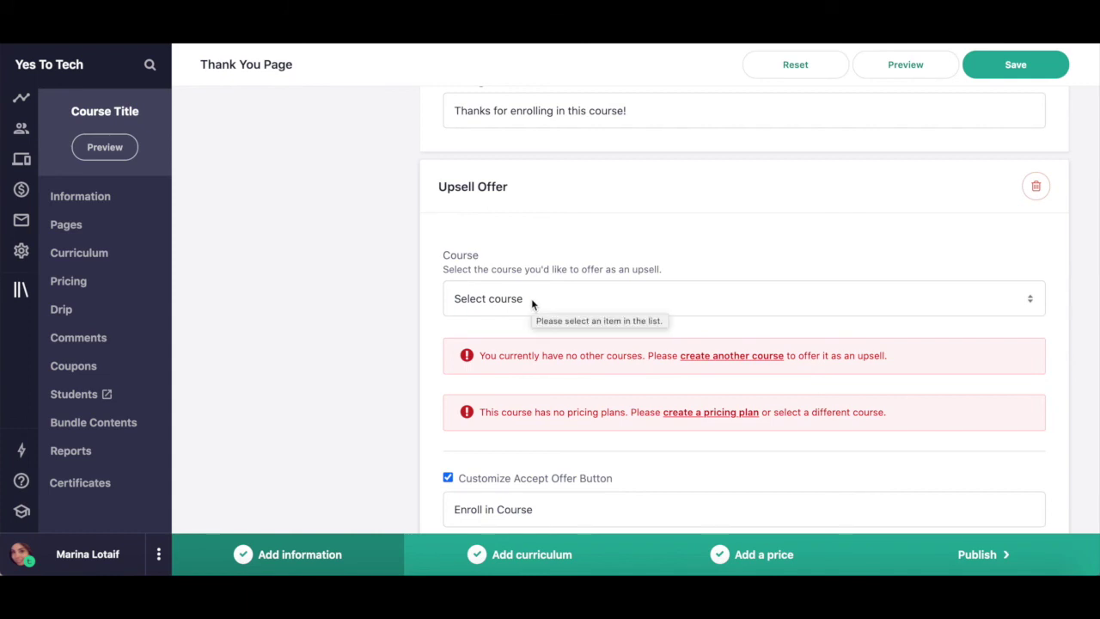
left_click(531, 299)
left_click(541, 499)
scroll(570, 429, "down", 1)
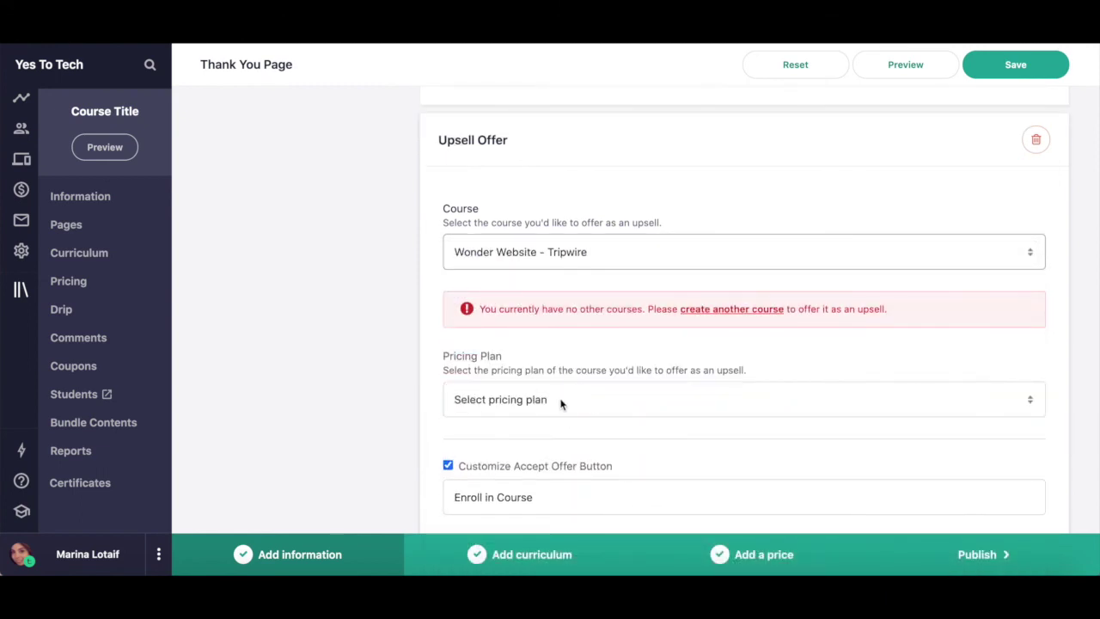
left_click(560, 396)
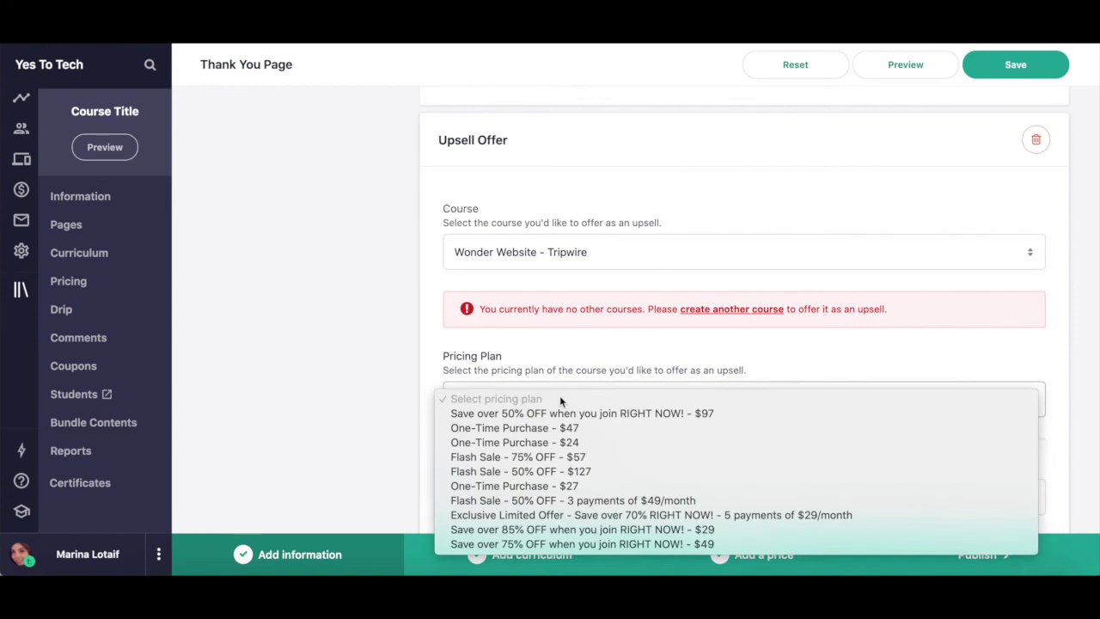
left_click(556, 413)
scroll(555, 410, "down", 3)
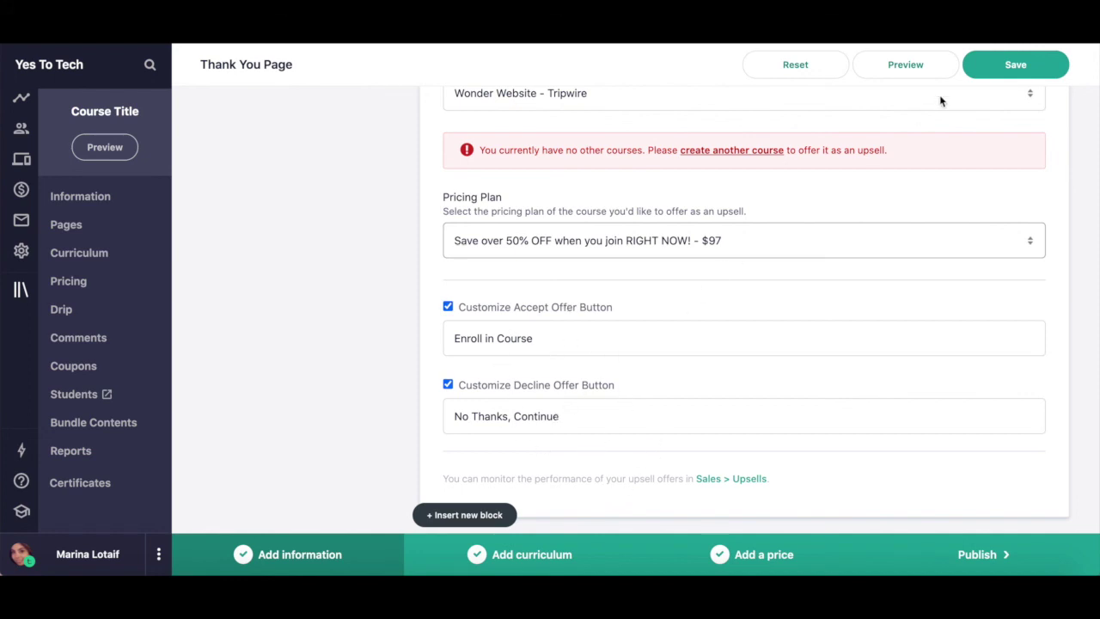
Save the thank you page with its upsell offer and preview the page
left_click(991, 69)
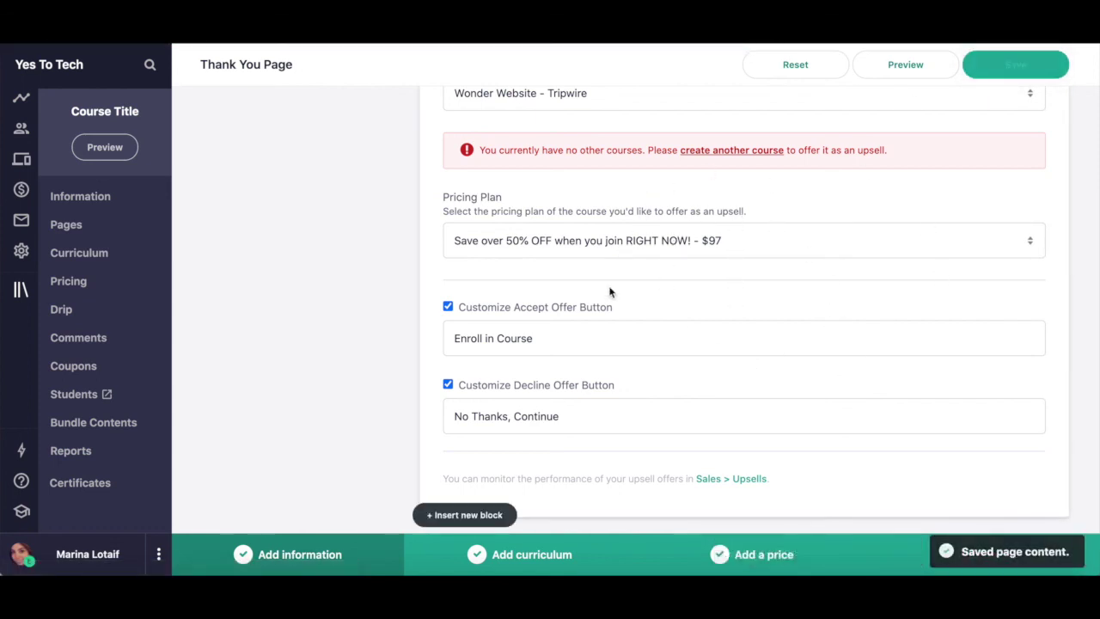
left_click(886, 73)
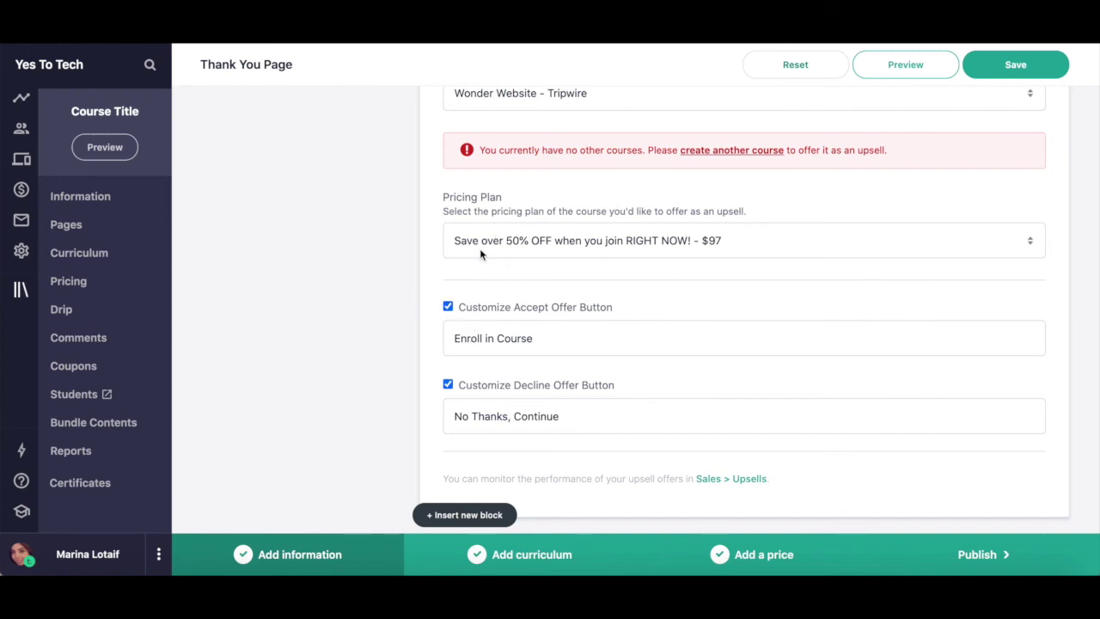
Examine the course's Information page, covering publishing, preview, details, SEO, branding, course compliance, default pages, deletion and duplication settings
left_click(80, 196)
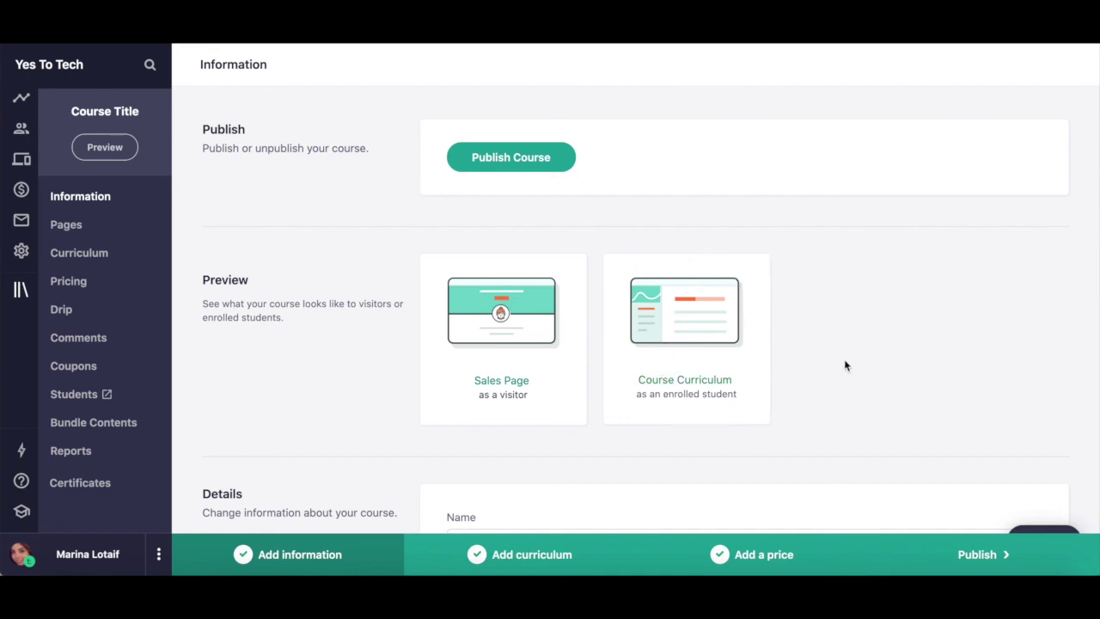
scroll(695, 272, "down", 3)
scroll(696, 272, "down", 4)
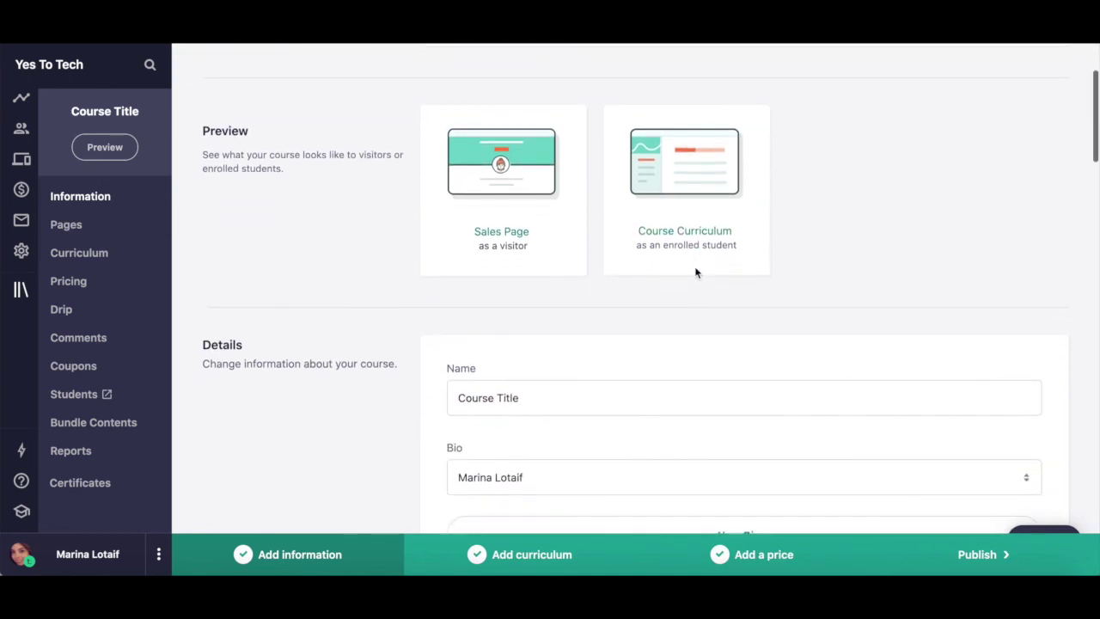
scroll(697, 272, "down", 1)
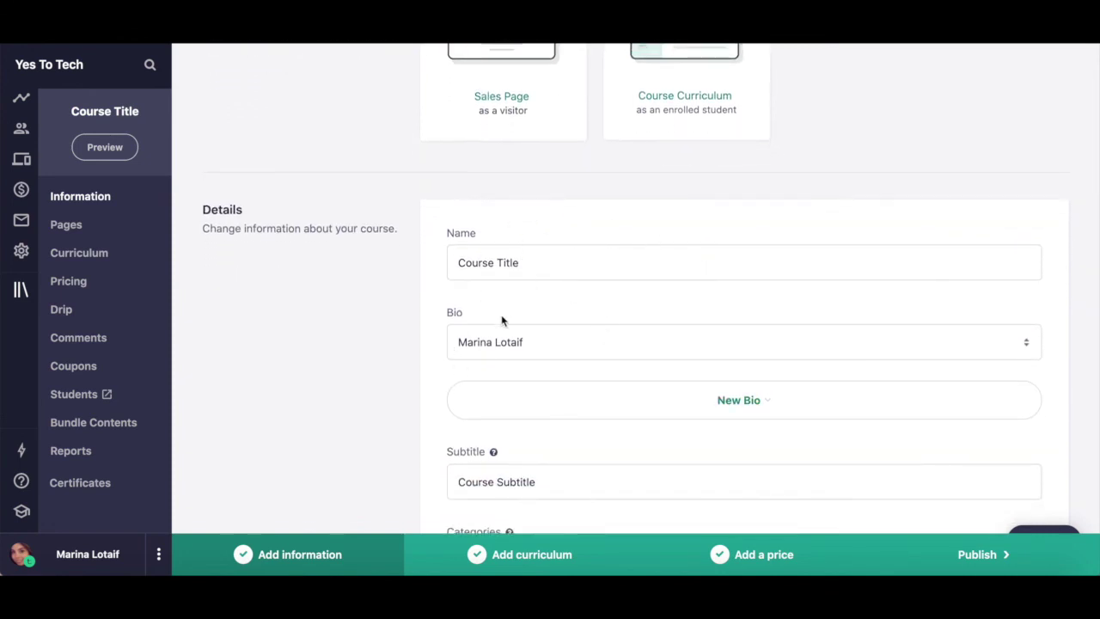
scroll(508, 356, "down", 3)
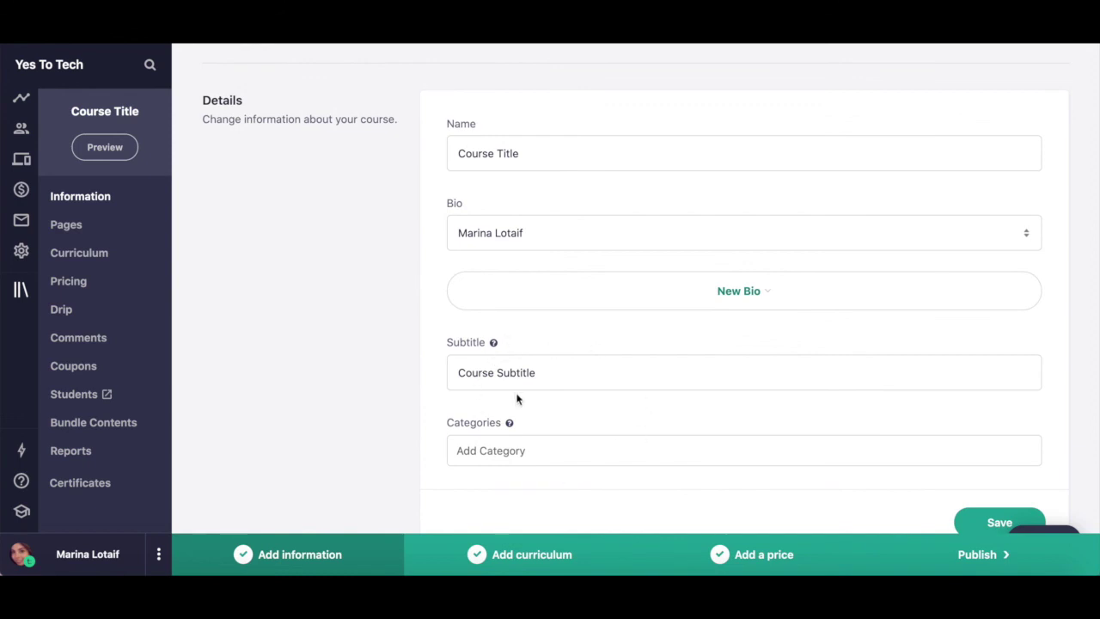
scroll(517, 398, "down", 9)
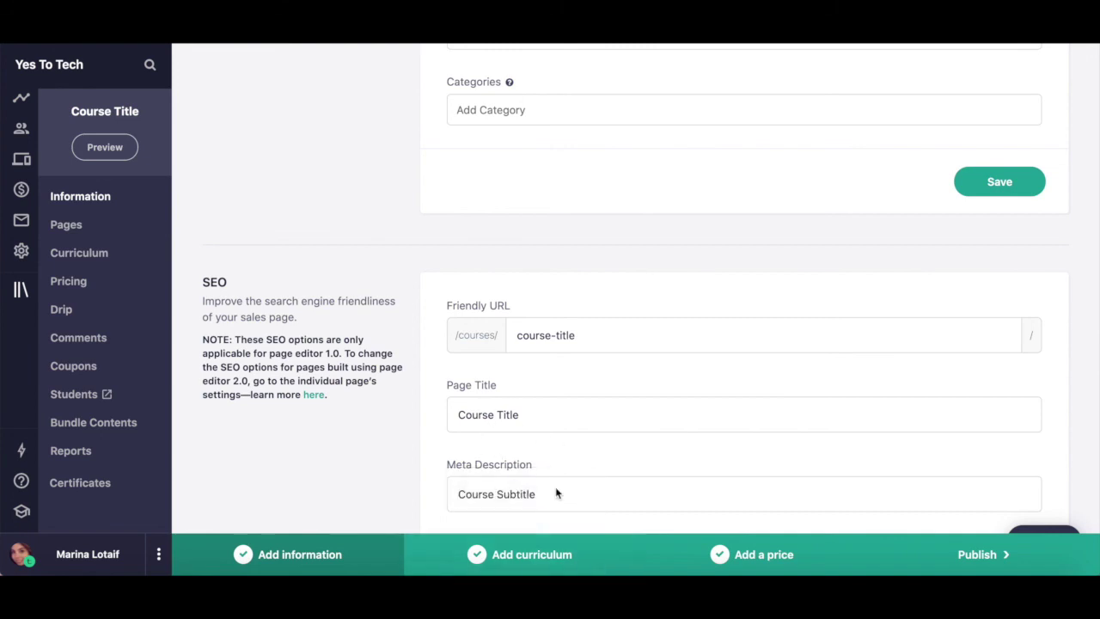
scroll(519, 479, "down", 5)
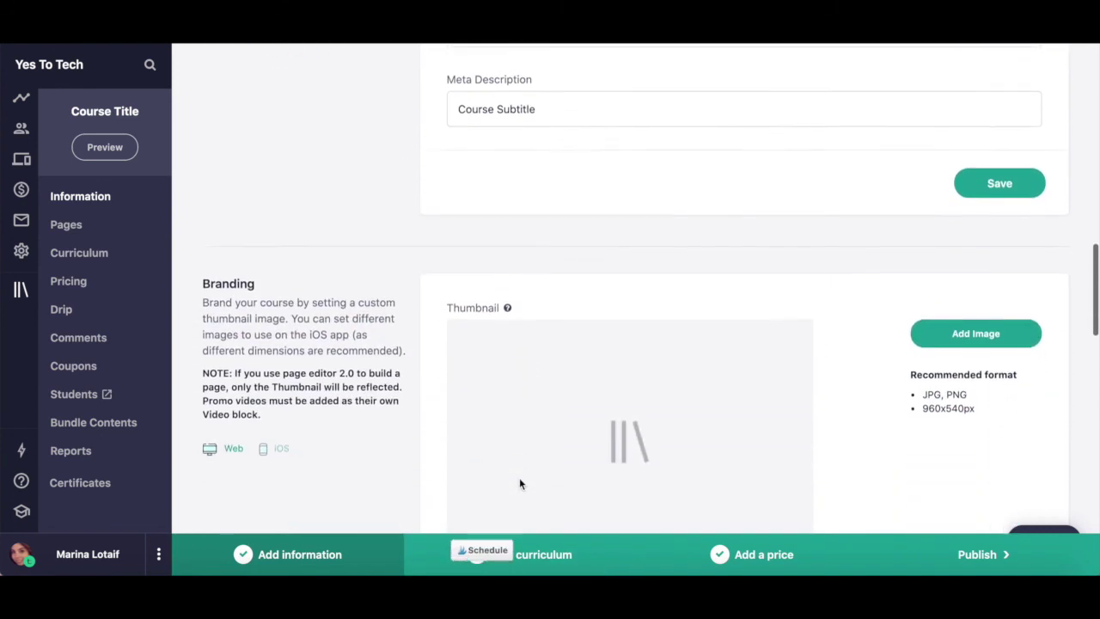
scroll(519, 483, "down", 1)
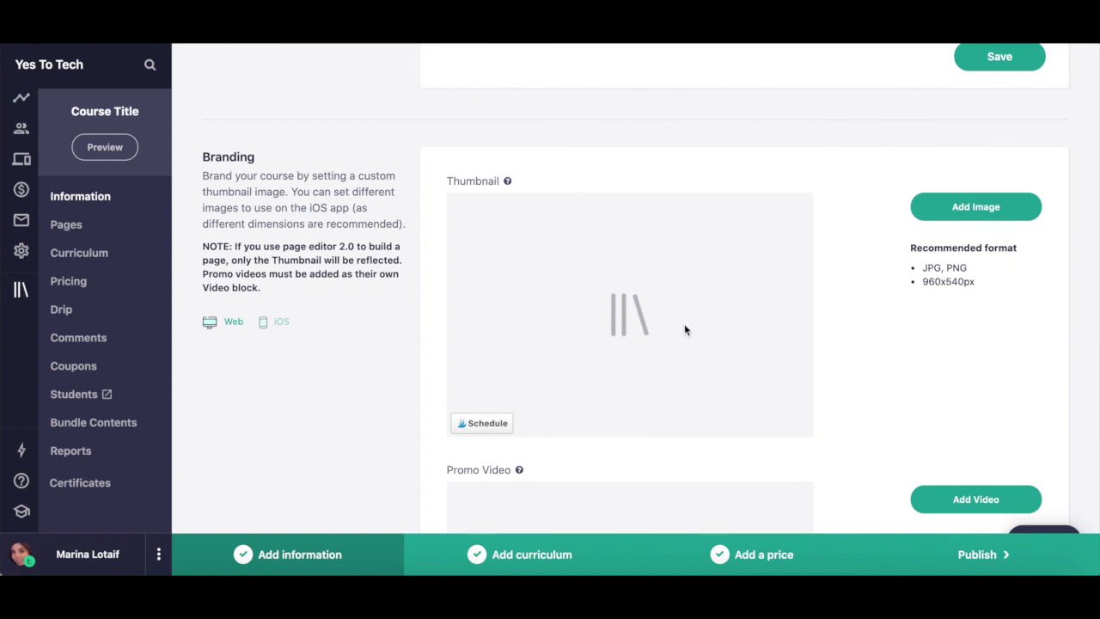
scroll(517, 279, "down", 3)
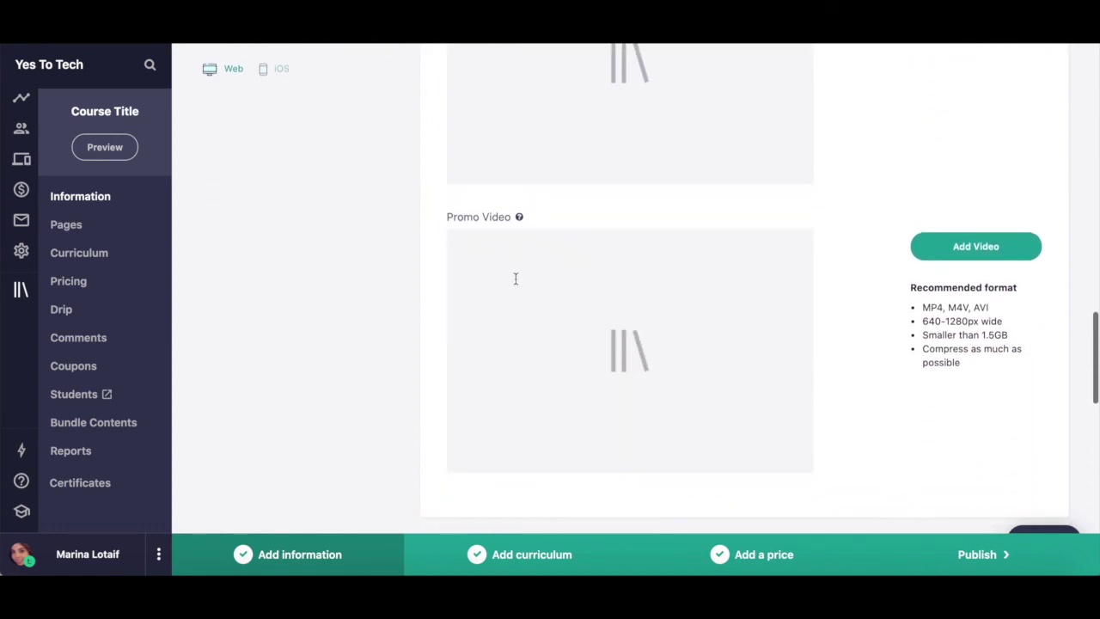
scroll(580, 327, "down", 4)
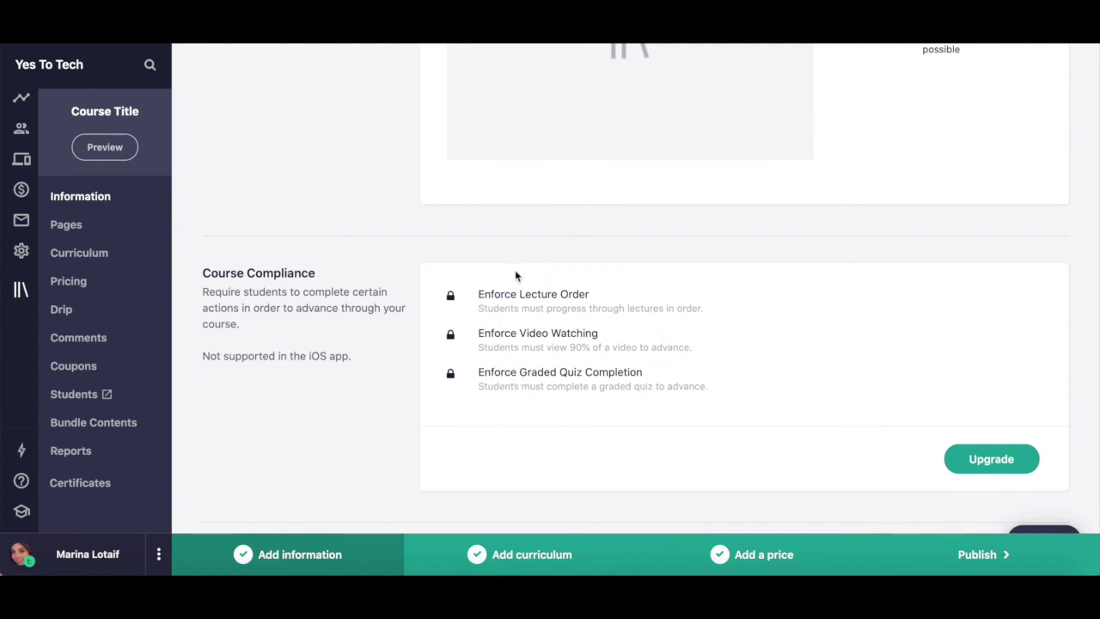
scroll(516, 275, "down", 3)
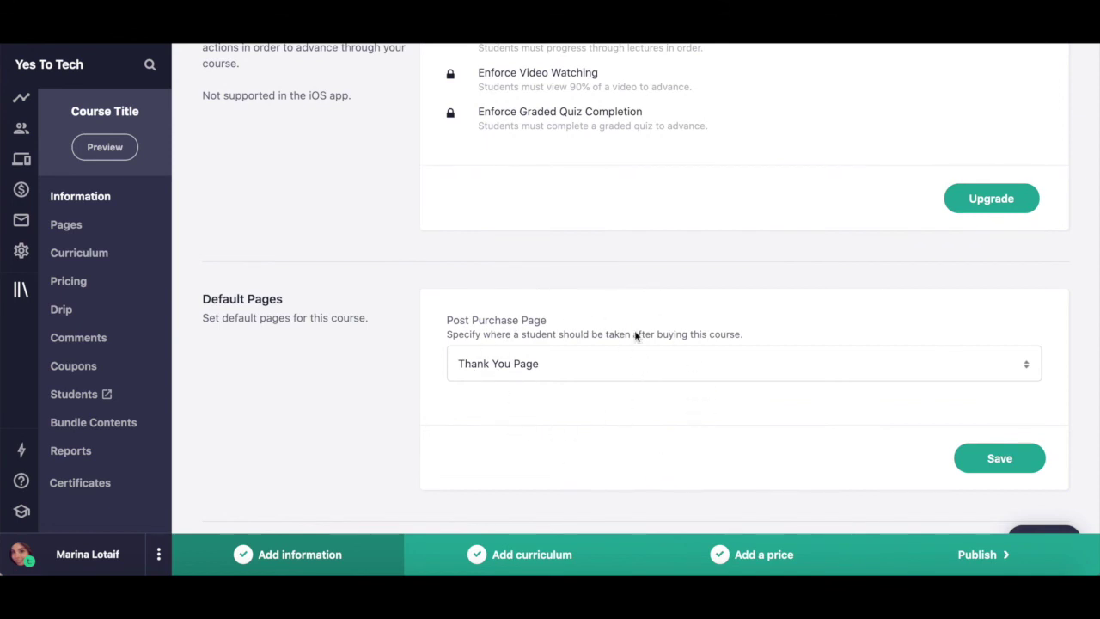
scroll(633, 410, "down", 2)
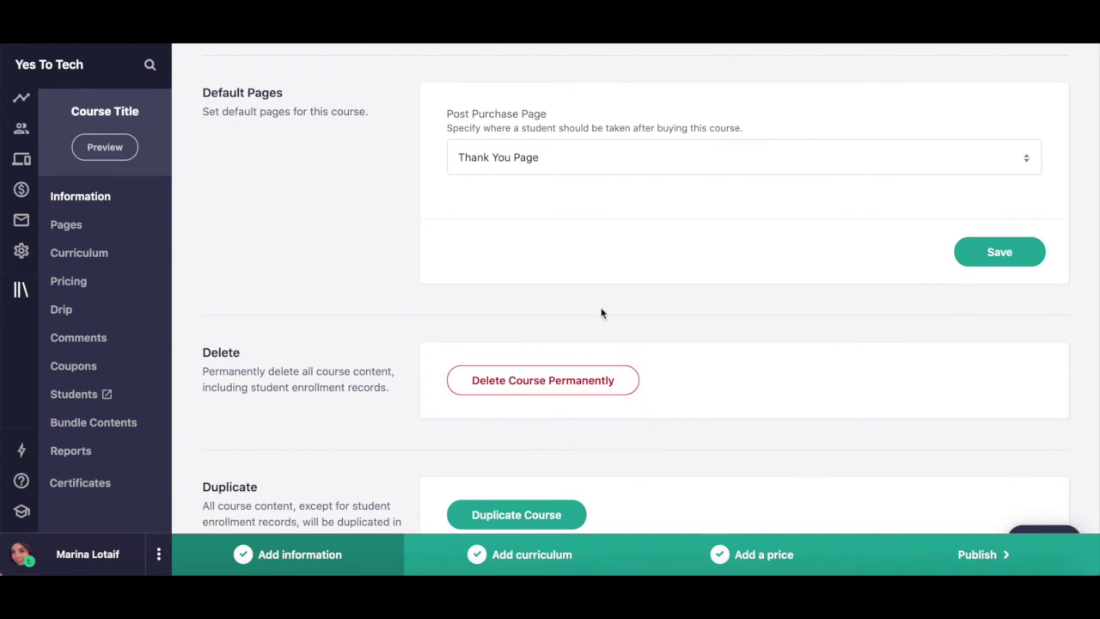
scroll(567, 309, "down", 1)
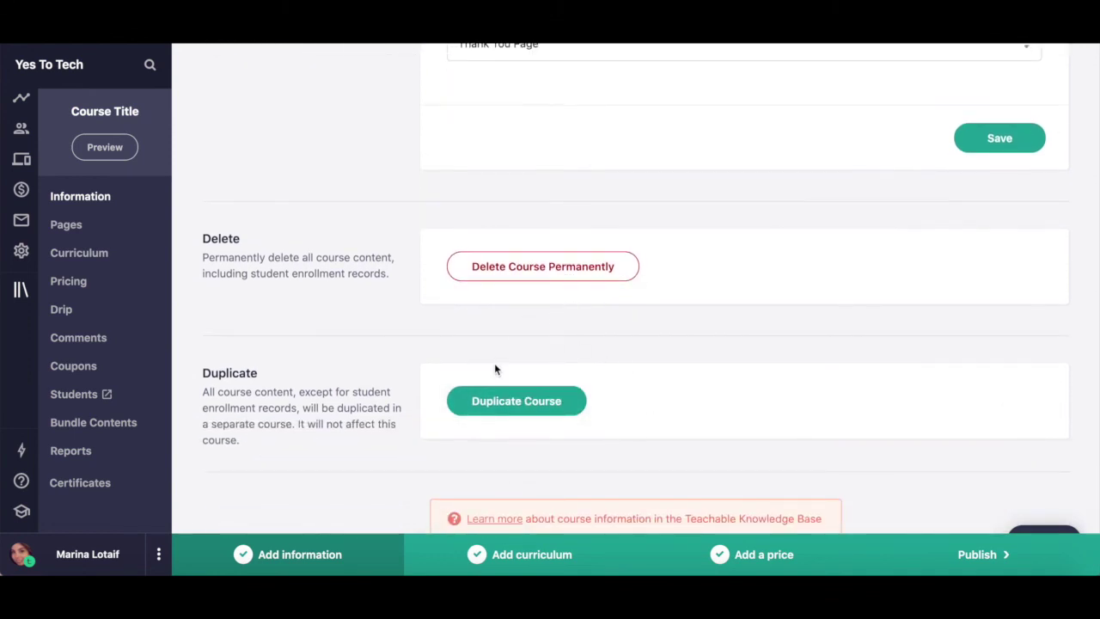
scroll(500, 372, "up", 1)
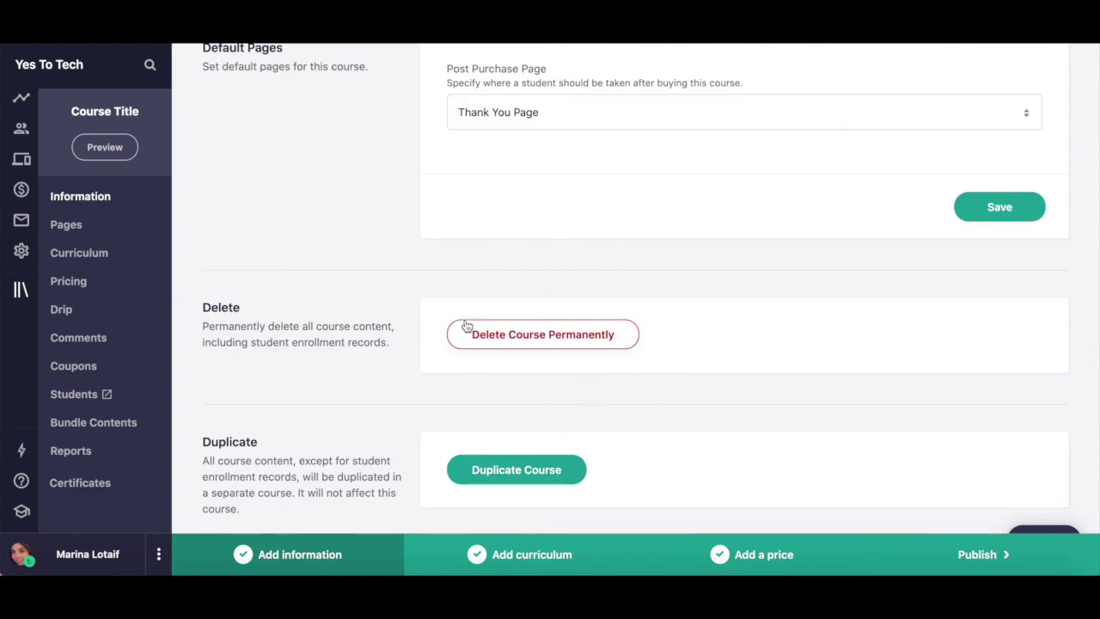
scroll(465, 319, "up", 10)
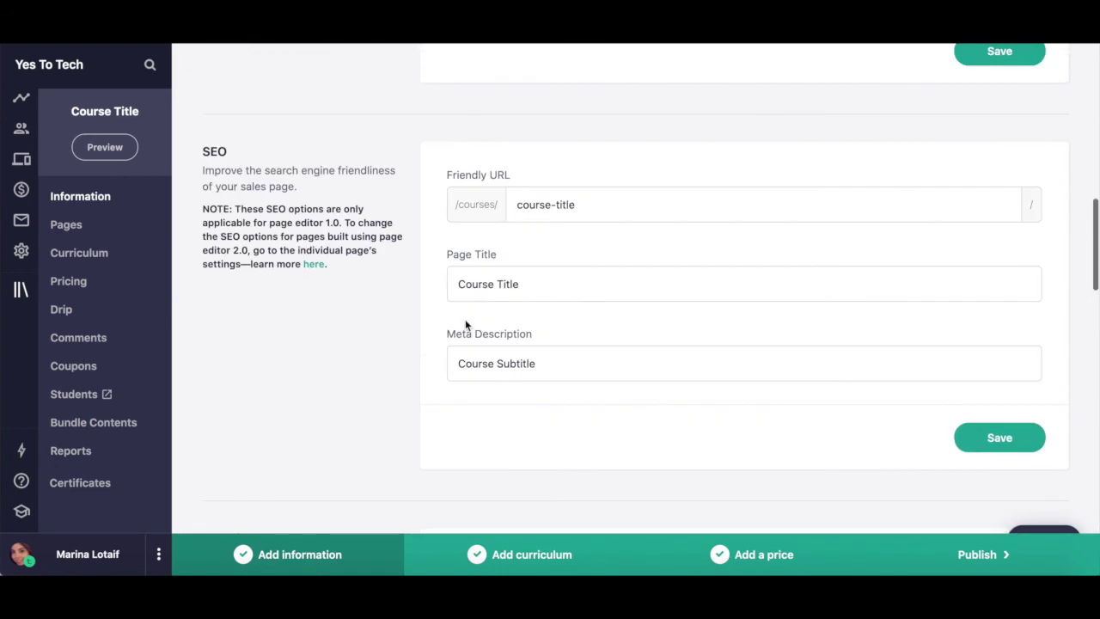
scroll(465, 319, "up", 8)
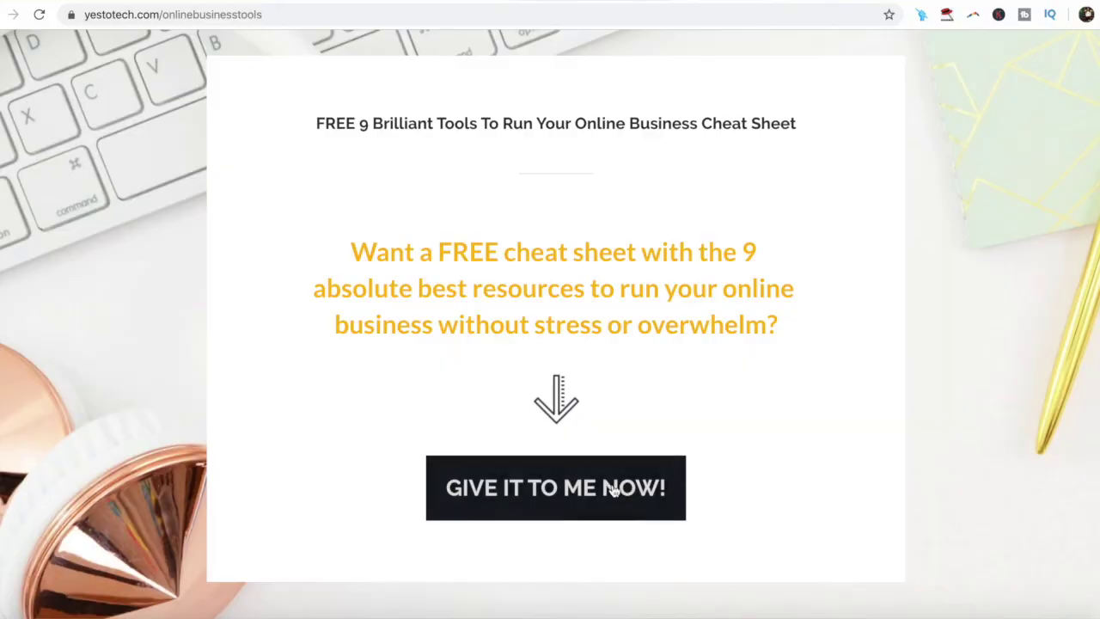
Open the sign-up form for the free online business tools cheat sheet on the Yes To Tech website
left_click(614, 488)
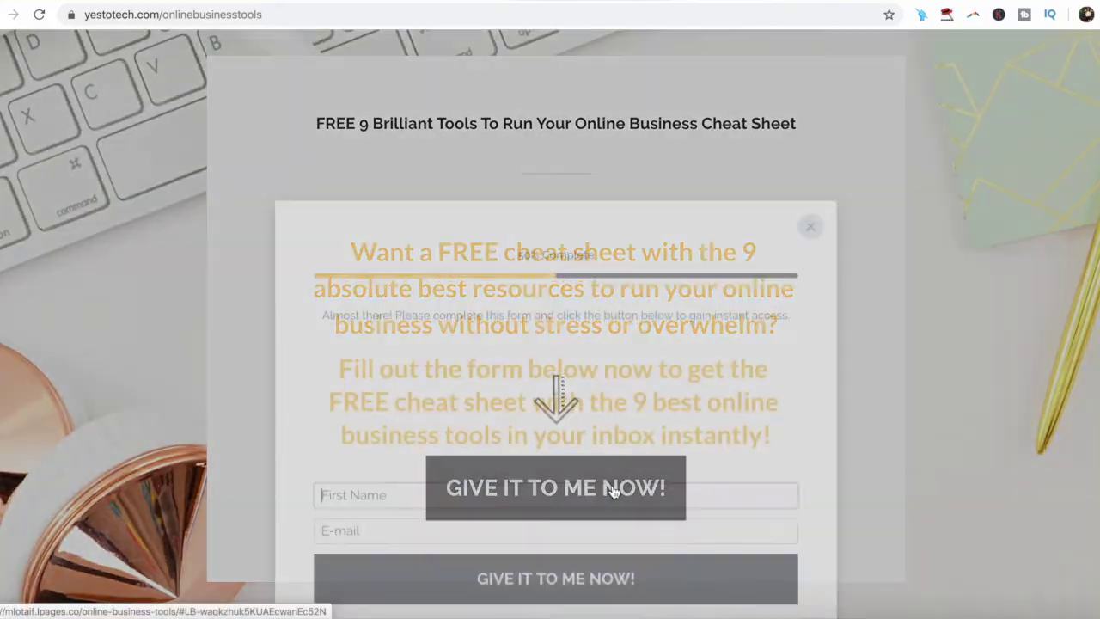